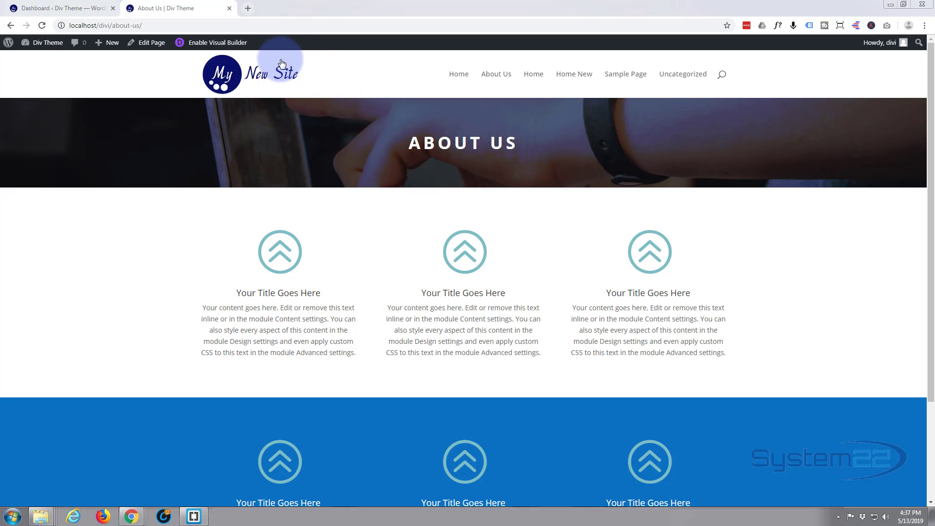
Turn on the Visual Builder for the About Us page and delete its header banner section.
click(228, 47)
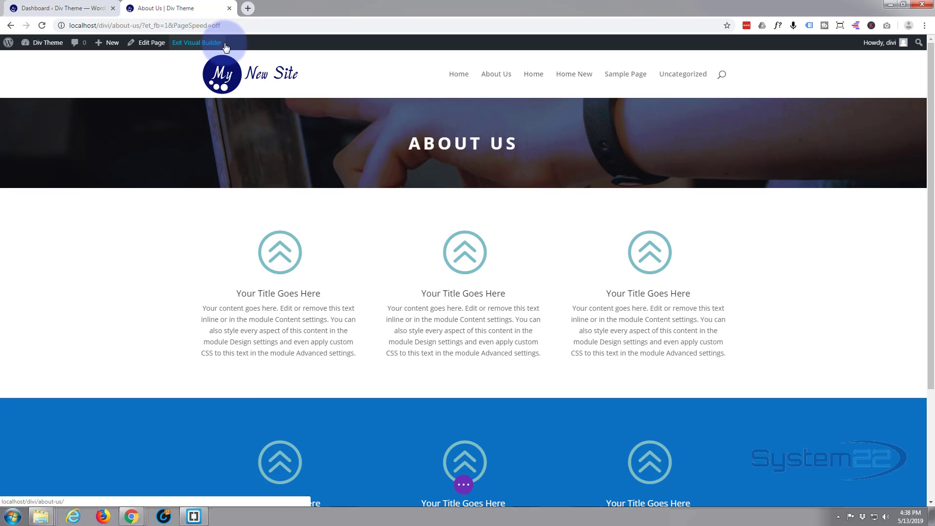
mouse_move(118, 146)
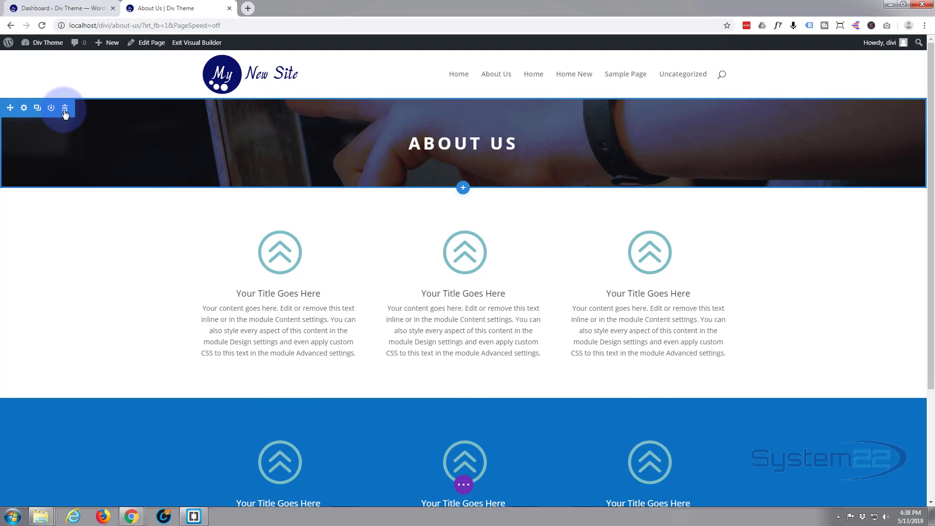
click(65, 109)
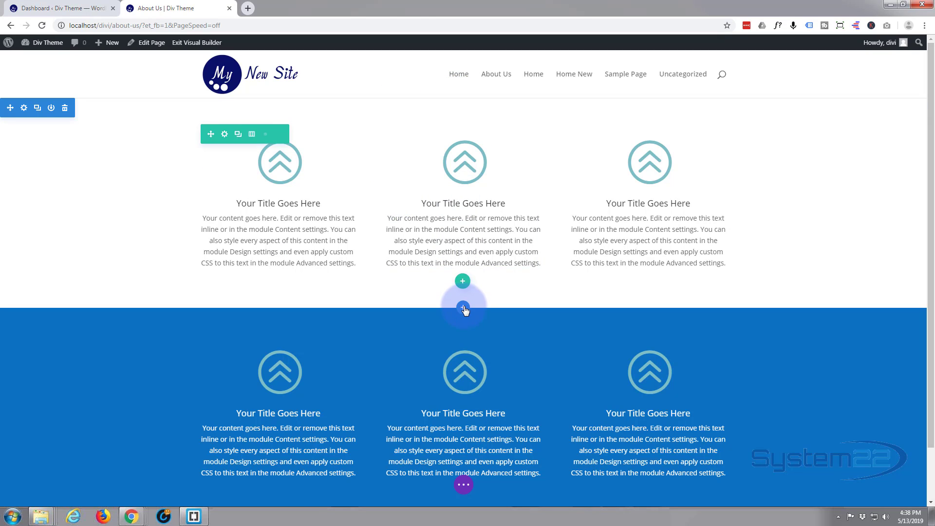
Insert a regular section with a single-column row between the white blurb section and the blue blurb section.
click(463, 308)
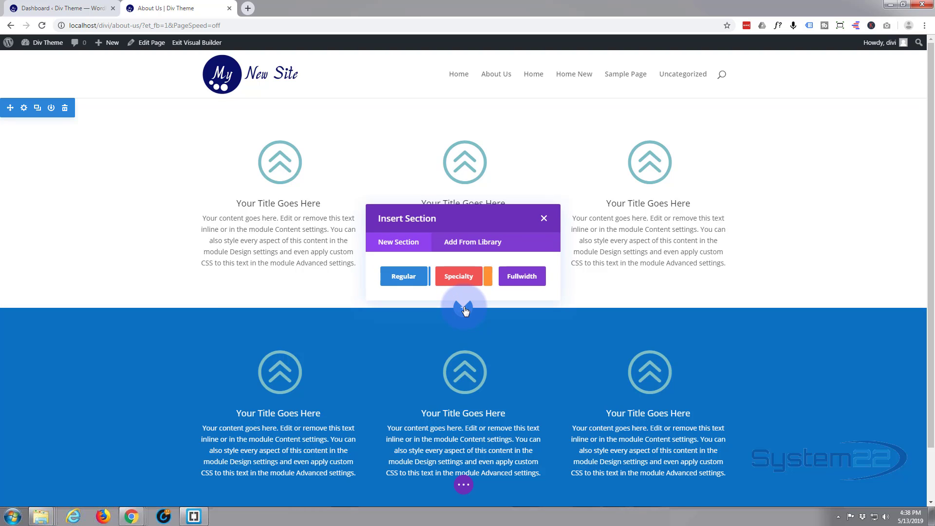
click(407, 282)
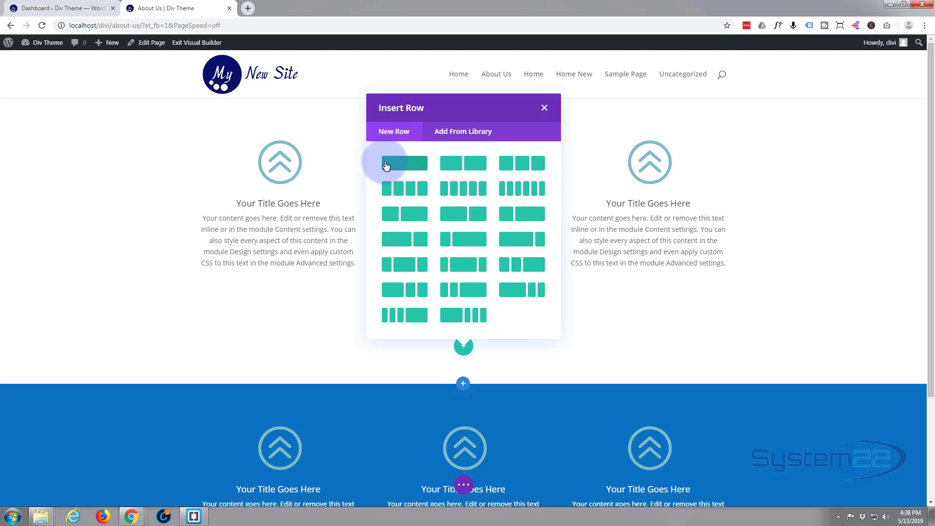
click(410, 163)
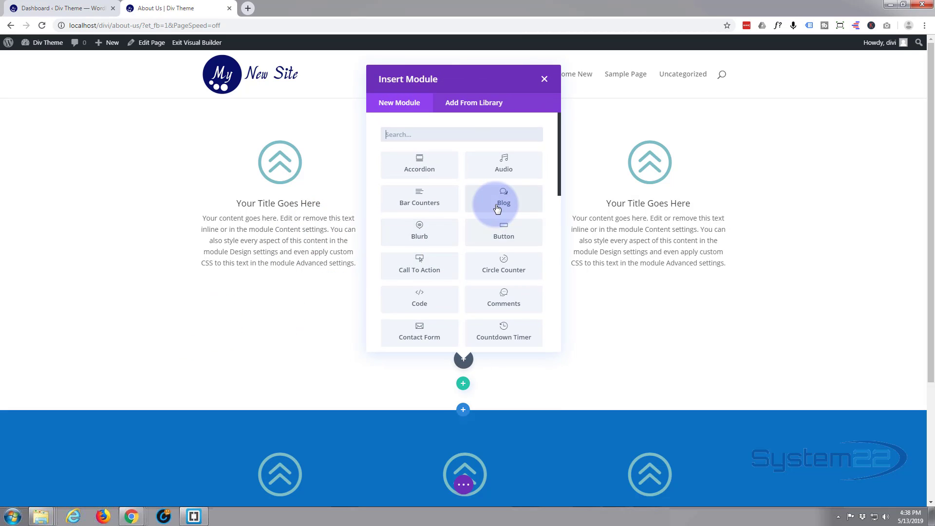
Add a Text module with its default content to the new row and move that section to the top of the page.
scroll(498, 209, down, 1)
scroll(498, 210, down, 3)
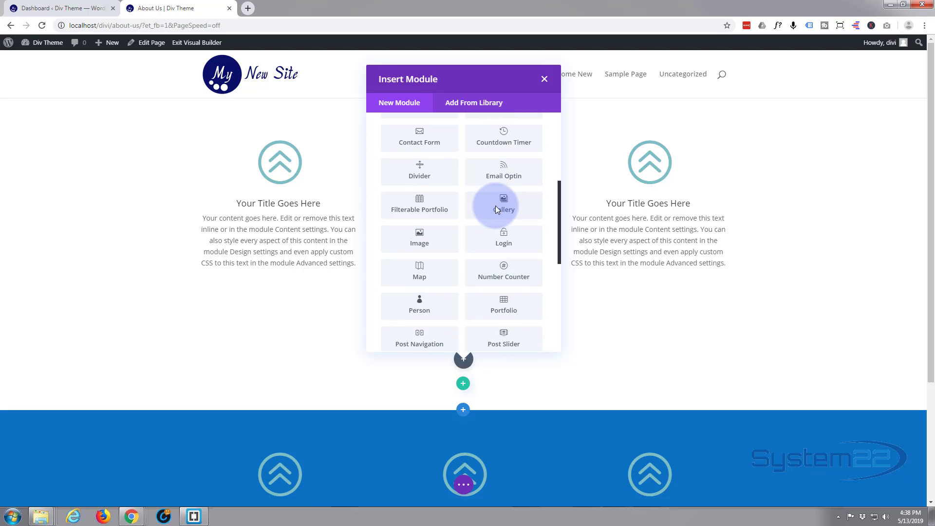
scroll(497, 209, down, 4)
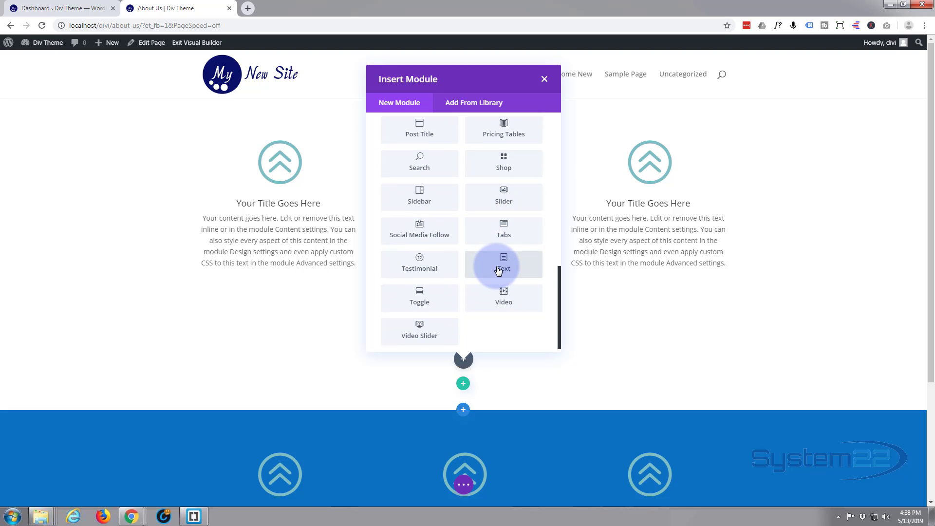
click(498, 271)
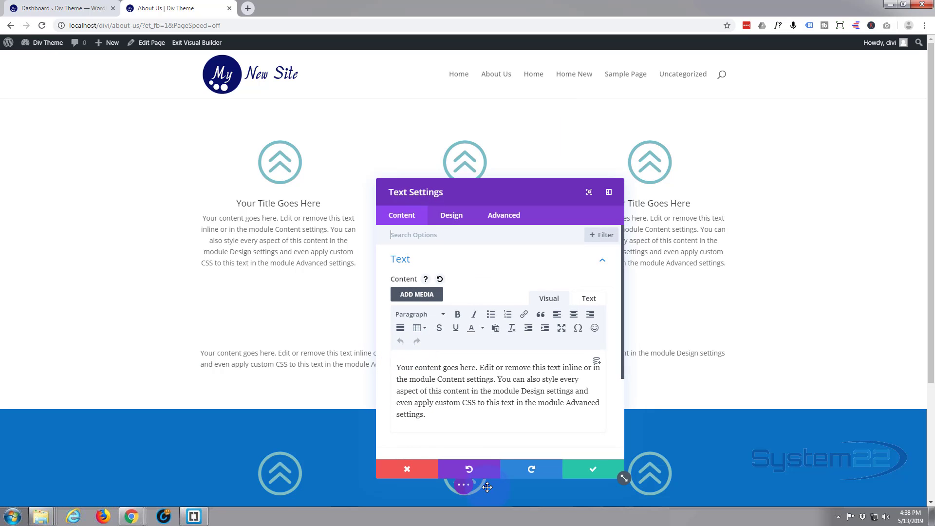
click(409, 472)
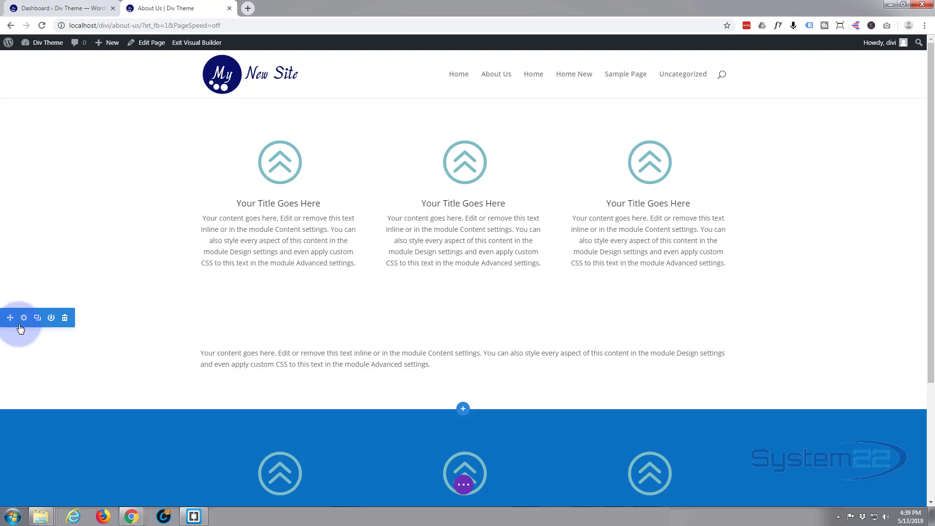
drag(9, 317, 48, 103)
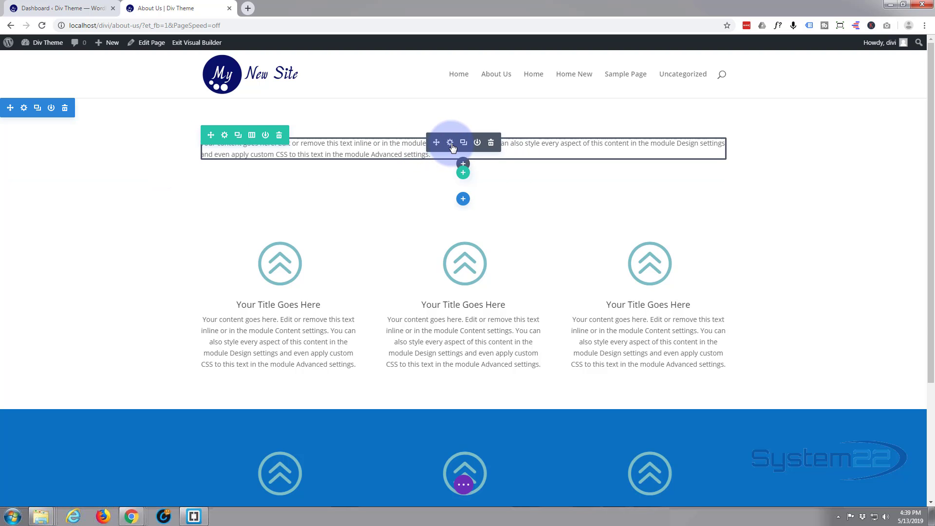
Replace the Text module's placeholder paragraph with the Page Title dynamic content.
click(451, 144)
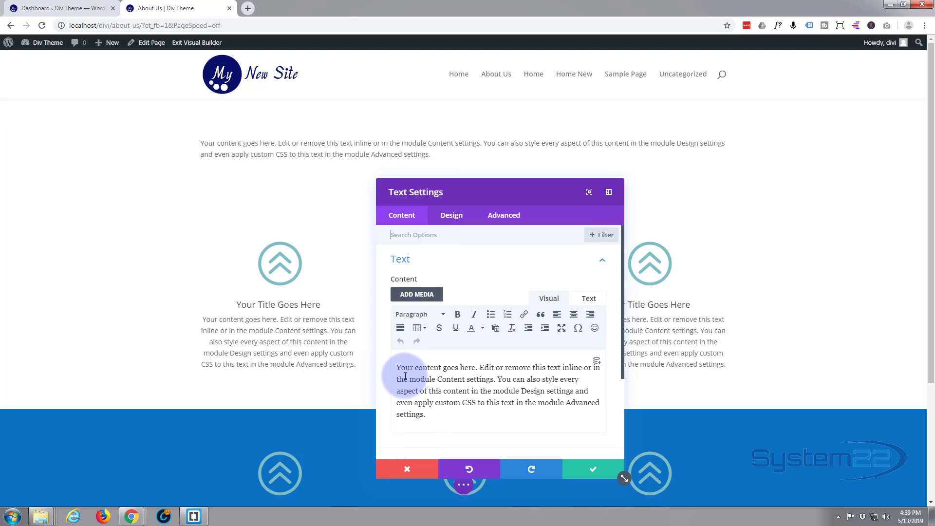
drag(398, 367, 452, 423)
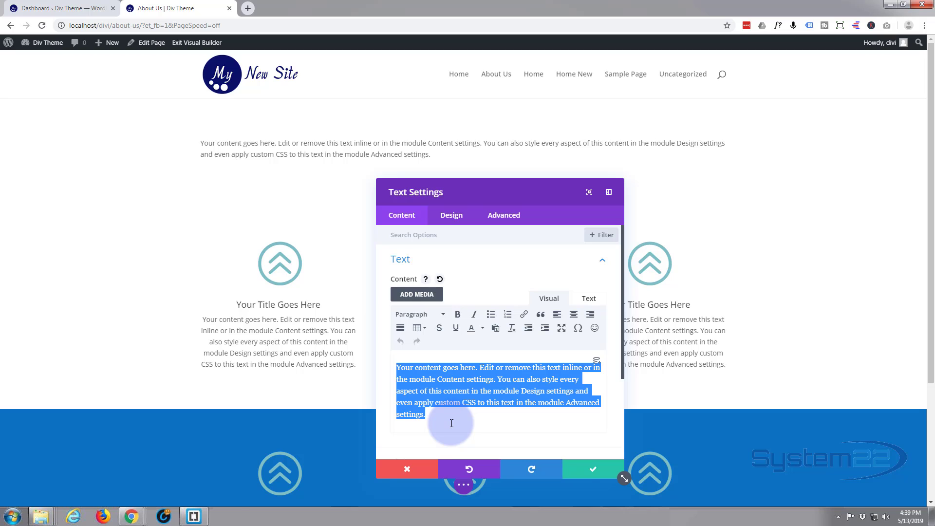
key(BackSpace)
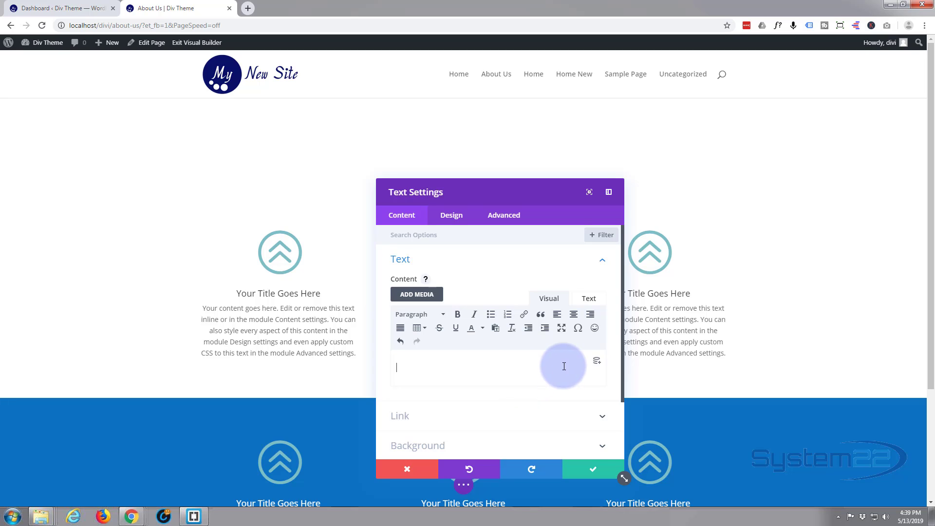
click(598, 365)
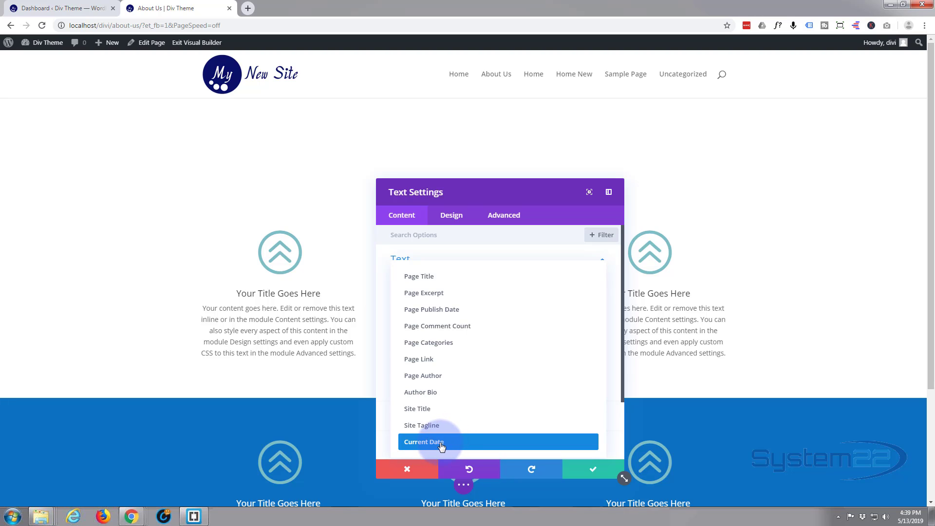
click(426, 283)
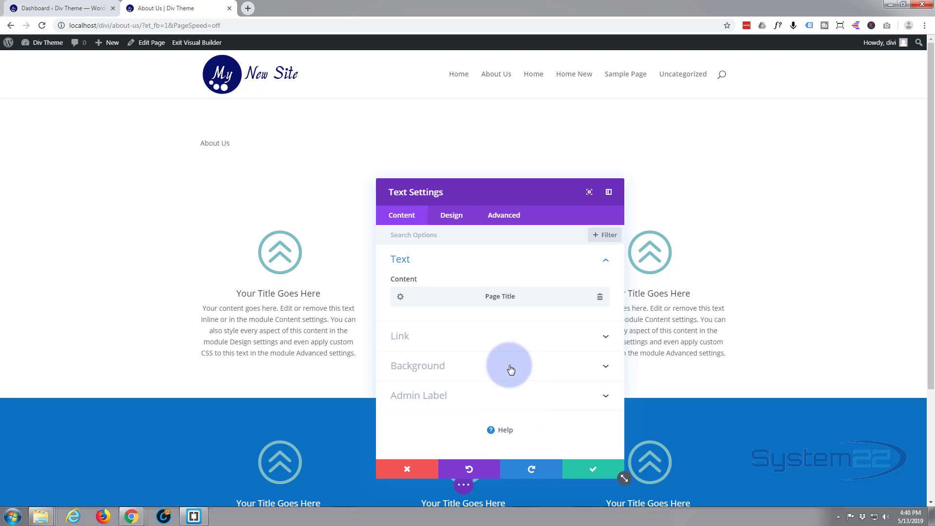
Color the page title text red and center its orientation in the module's text design settings.
click(453, 217)
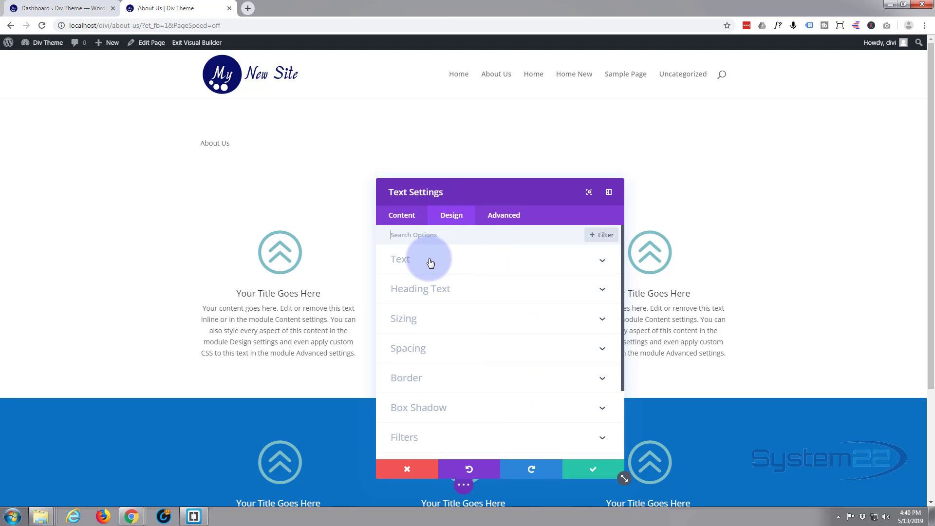
click(468, 263)
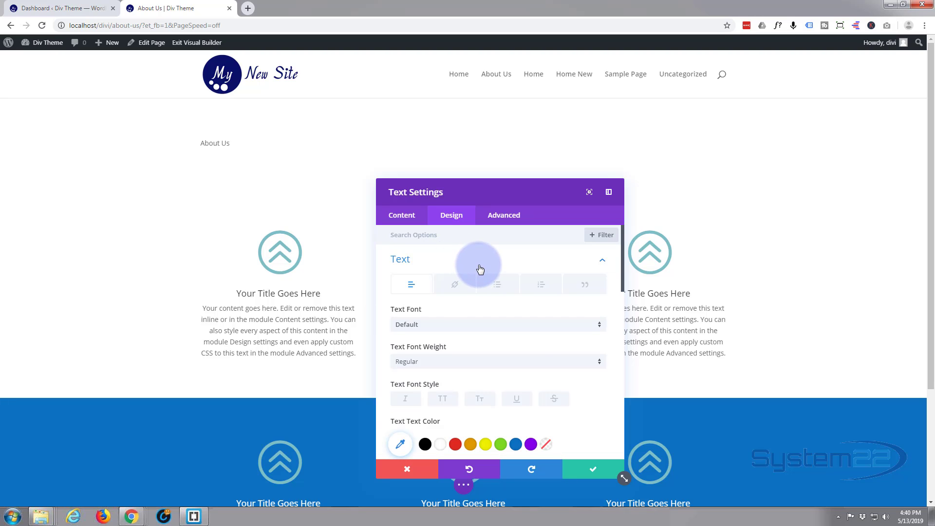
scroll(479, 270, down, 3)
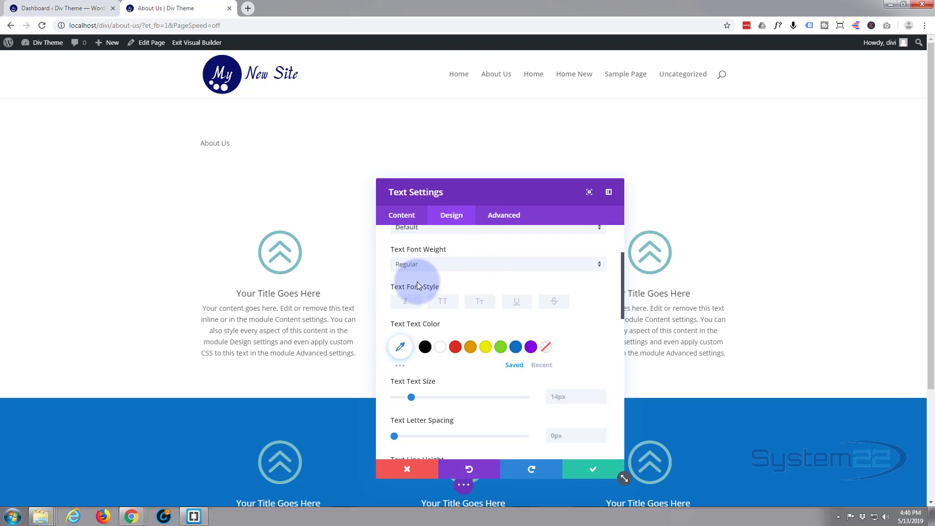
click(457, 350)
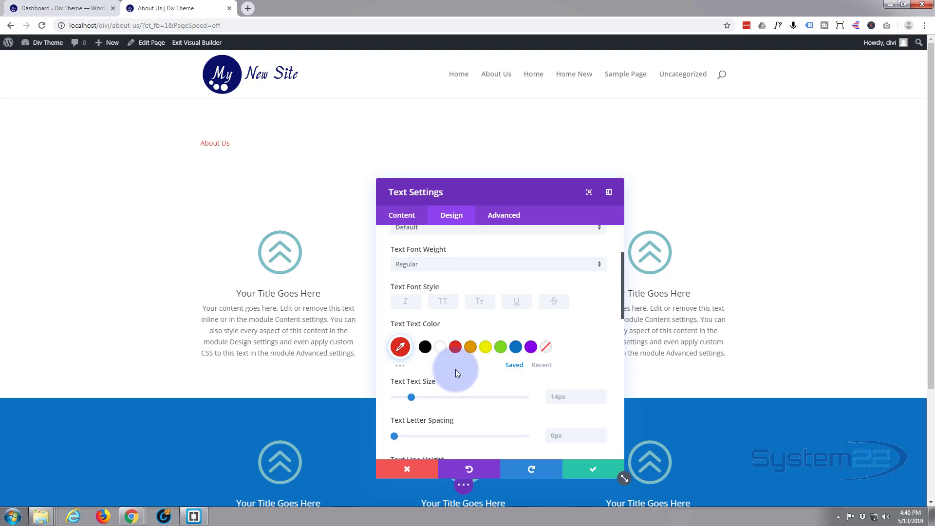
scroll(454, 373, down, 4)
scroll(457, 373, down, 1)
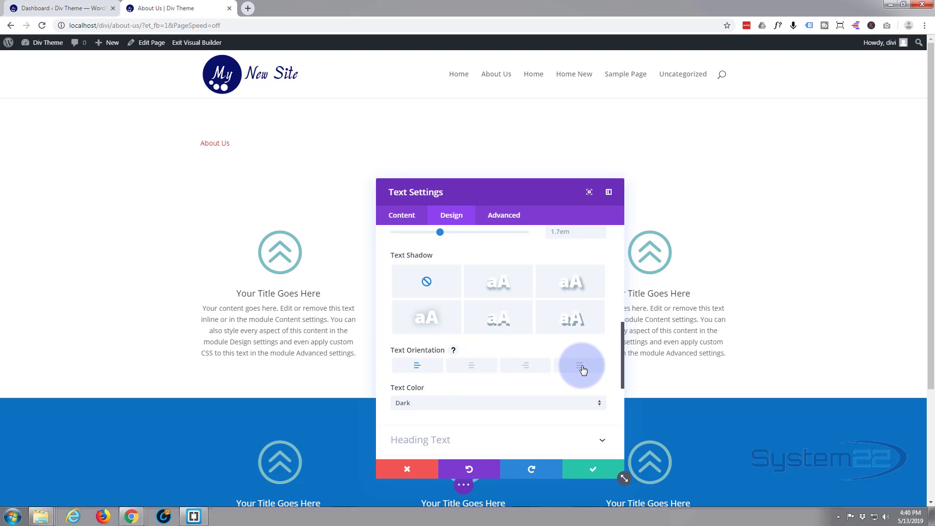
click(473, 367)
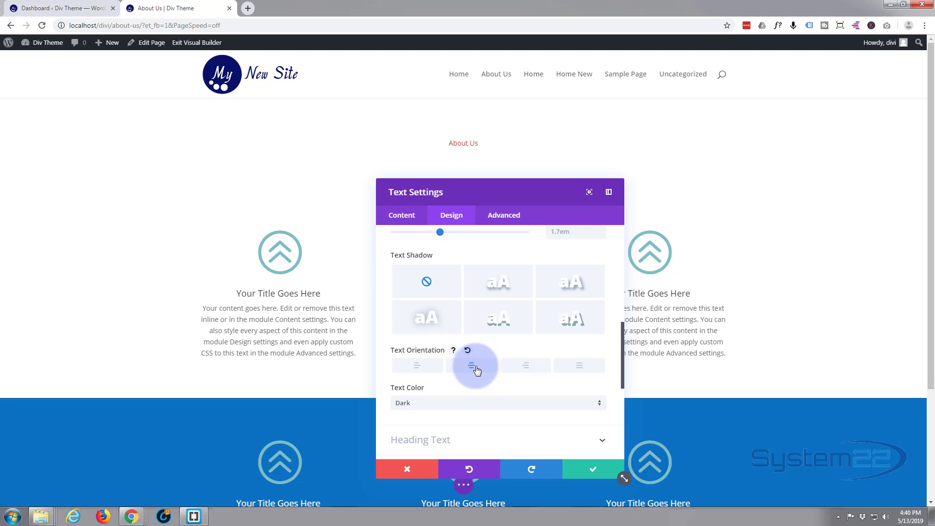
Set the title's text size to 35px and its font style to uppercase.
scroll(476, 370, up, 5)
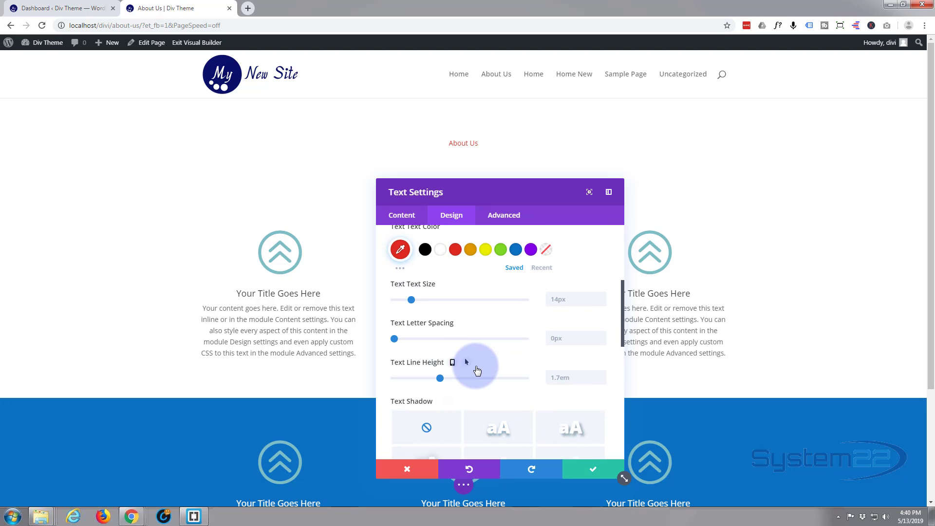
scroll(475, 366, up, 1)
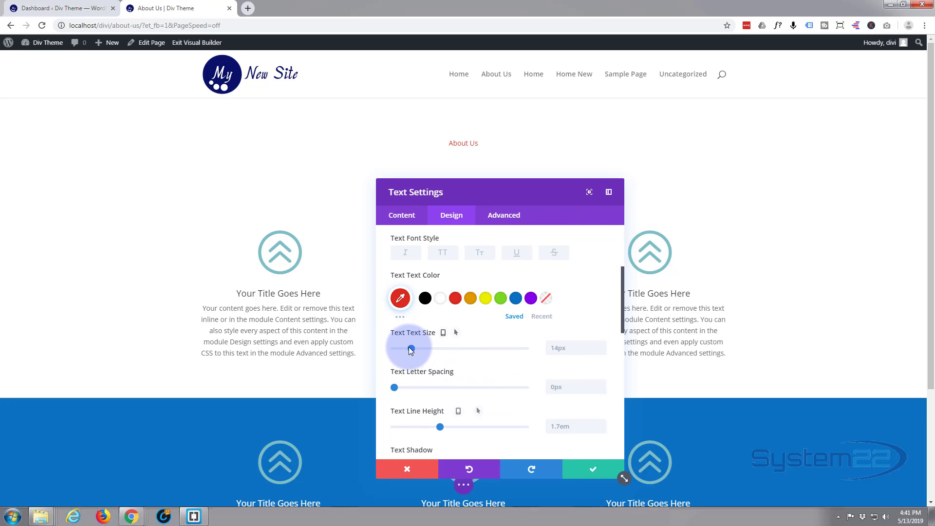
drag(416, 348, 439, 349)
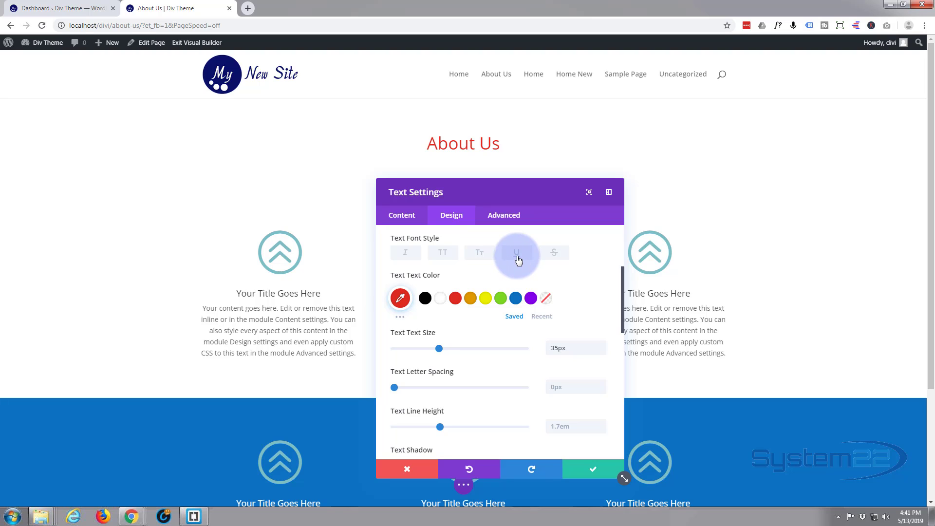
click(443, 253)
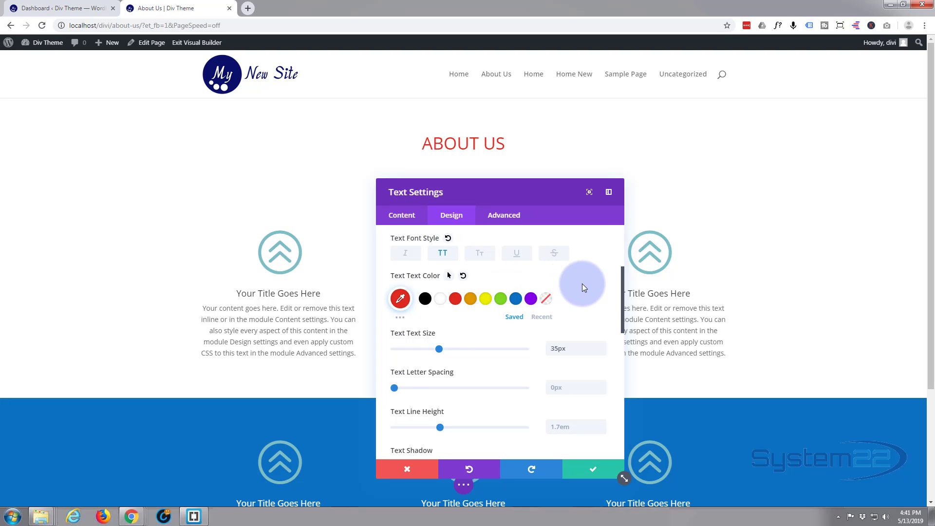
Compare the Bold and Ultra Bold font weights on the title, keep Bold, and save the Text module settings.
scroll(582, 284, up, 1)
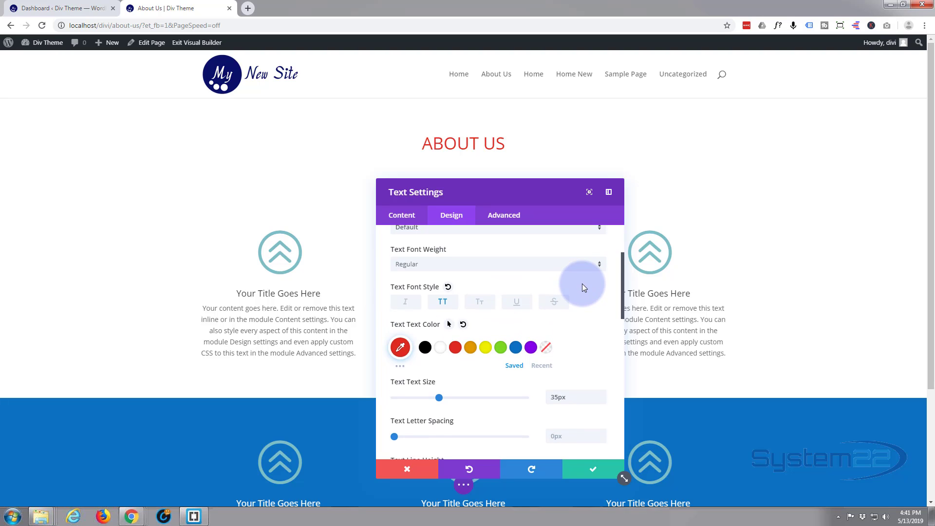
click(600, 265)
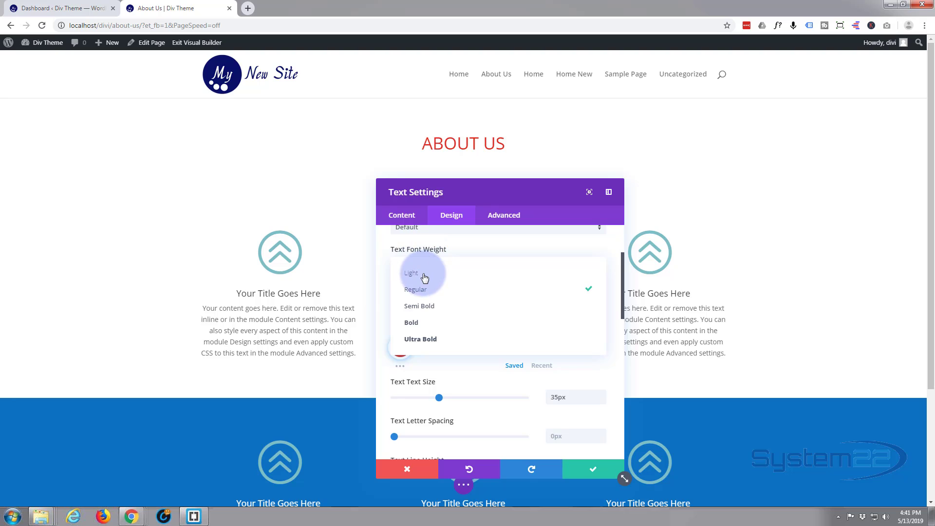
click(423, 324)
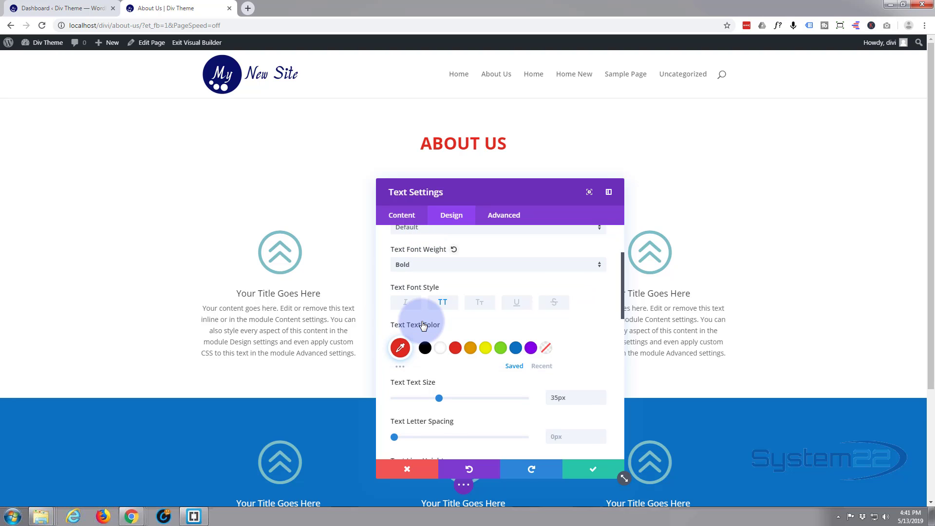
click(532, 266)
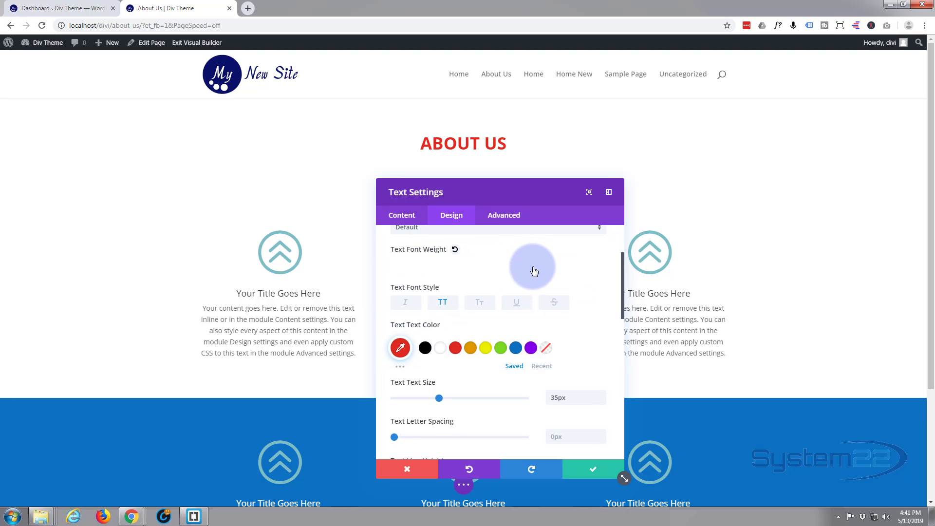
click(446, 341)
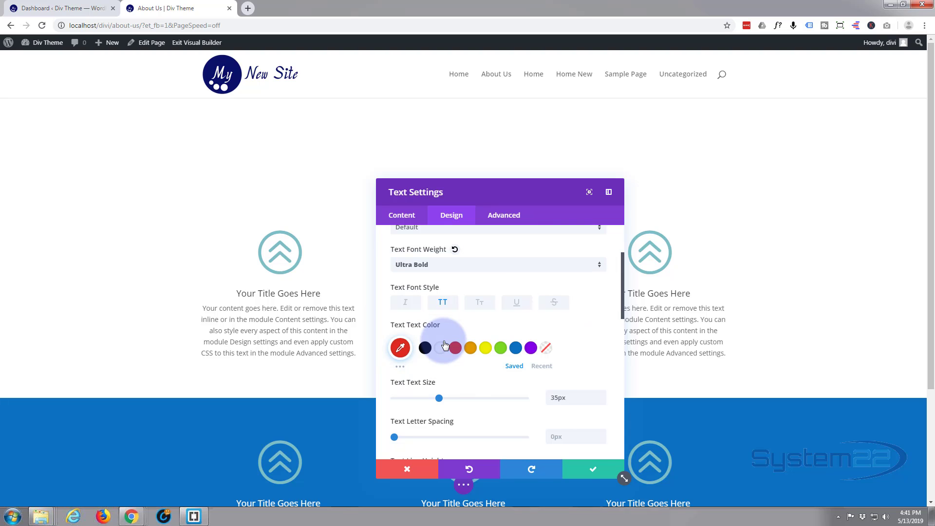
click(600, 270)
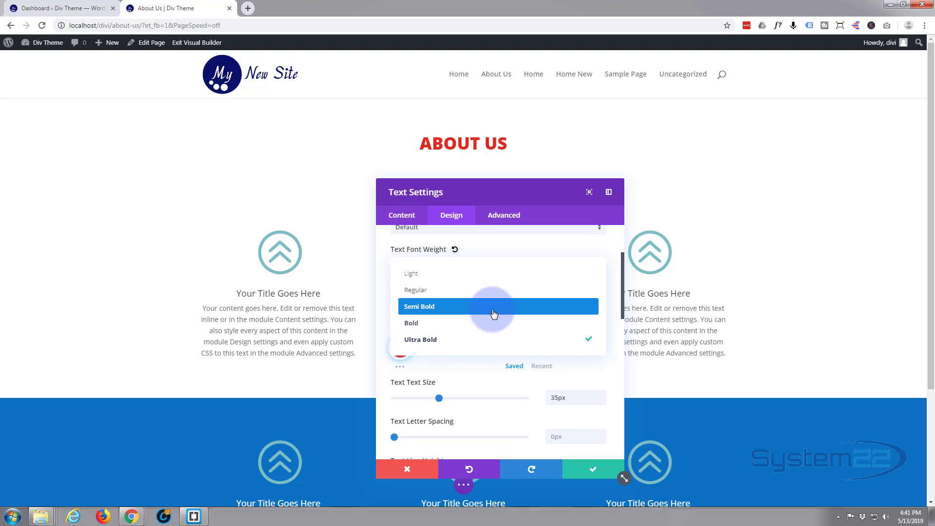
click(454, 324)
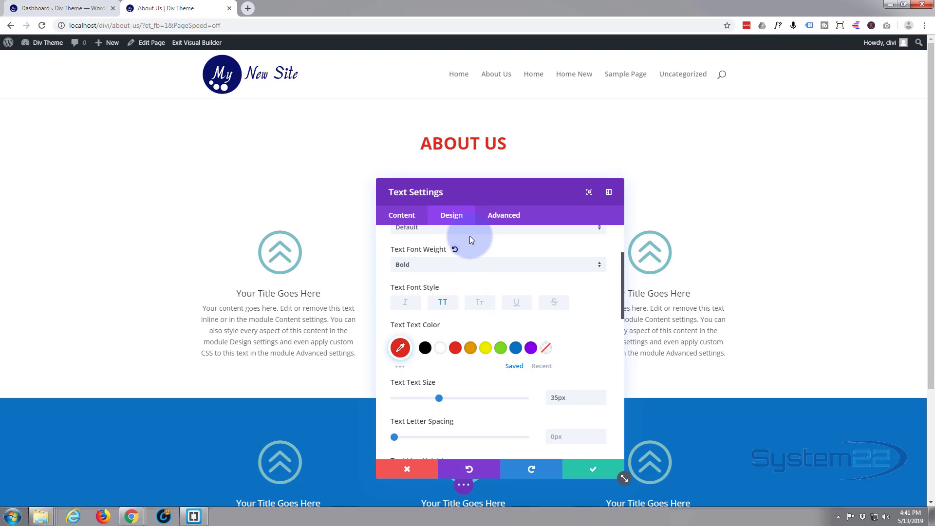
click(586, 475)
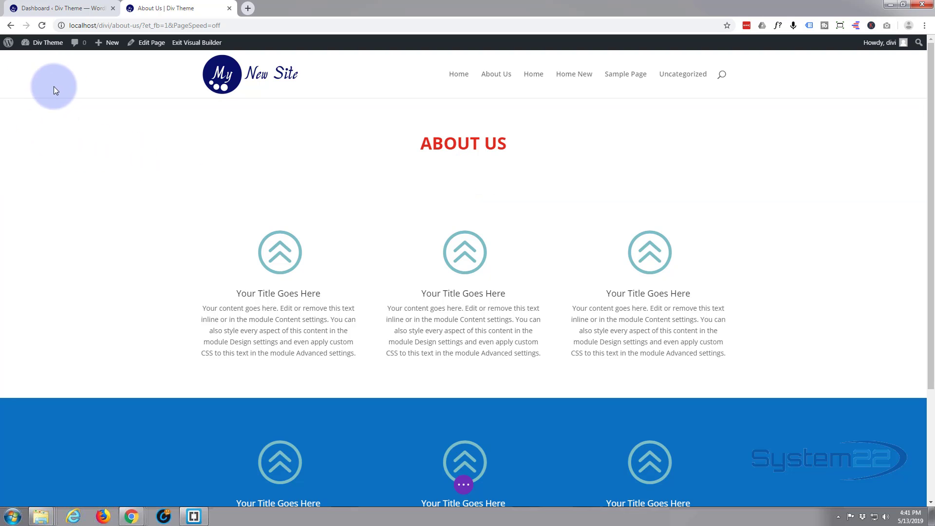
Open the background settings of the header section and move the dialog clear of the page title.
click(23, 110)
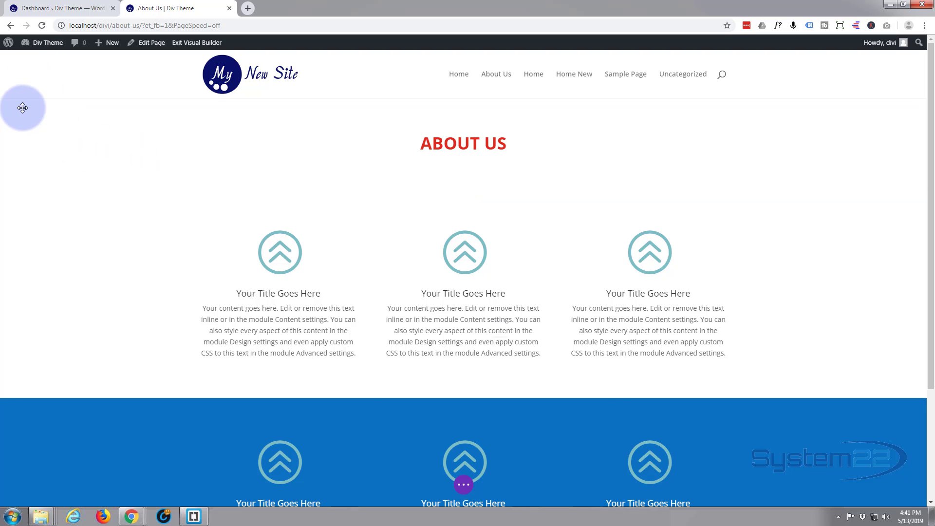
click(455, 302)
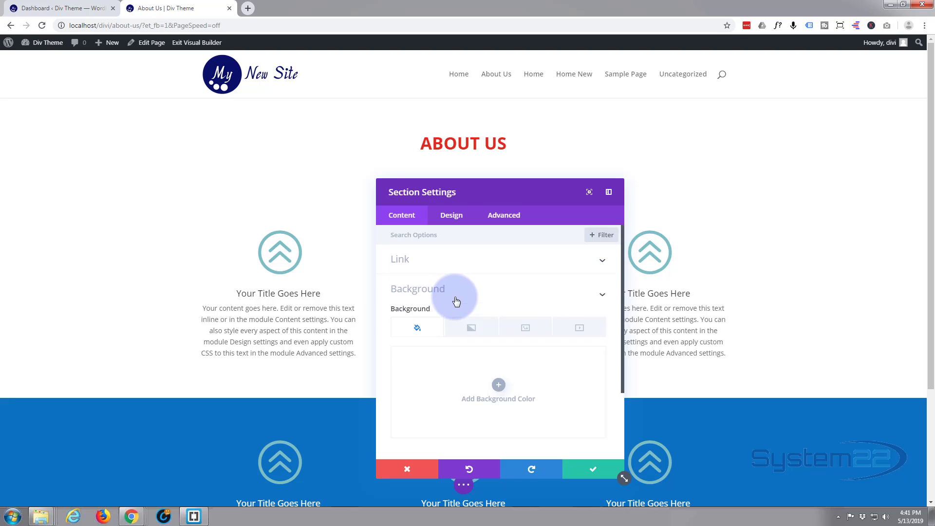
drag(529, 186, 638, 248)
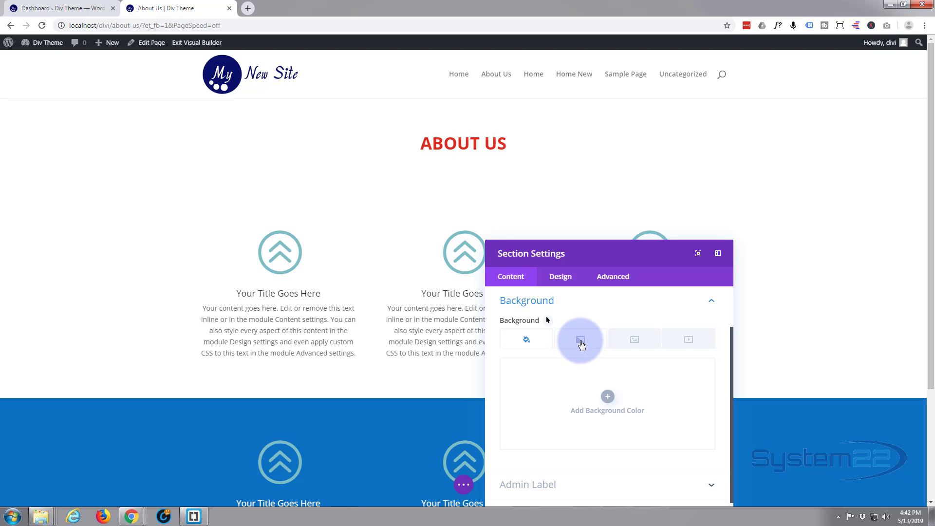
Look through the gradient, image and video background options available for the section.
click(581, 344)
scroll(557, 384, down, 1)
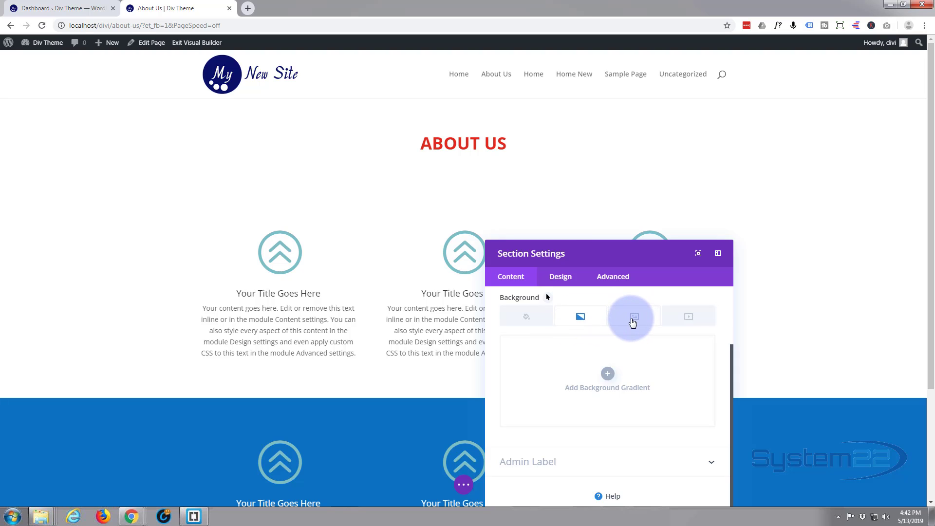
click(633, 323)
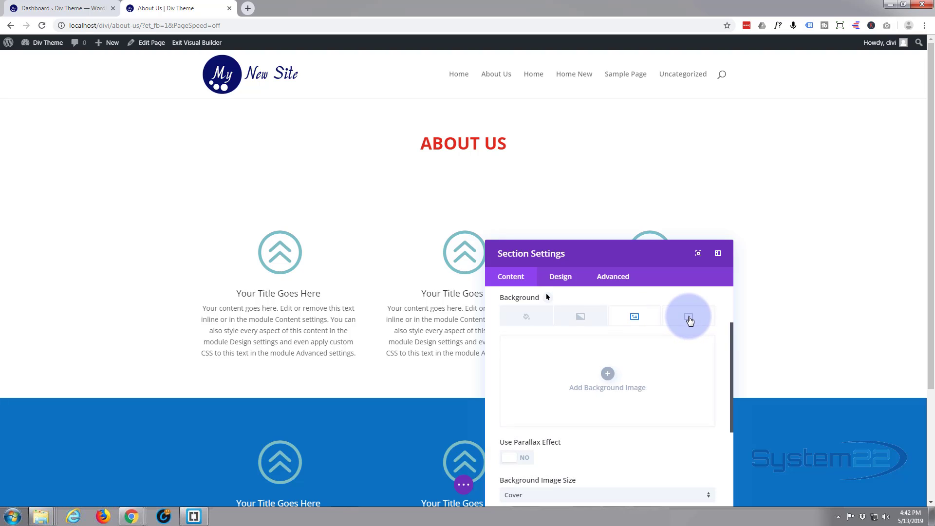
click(689, 319)
click(638, 399)
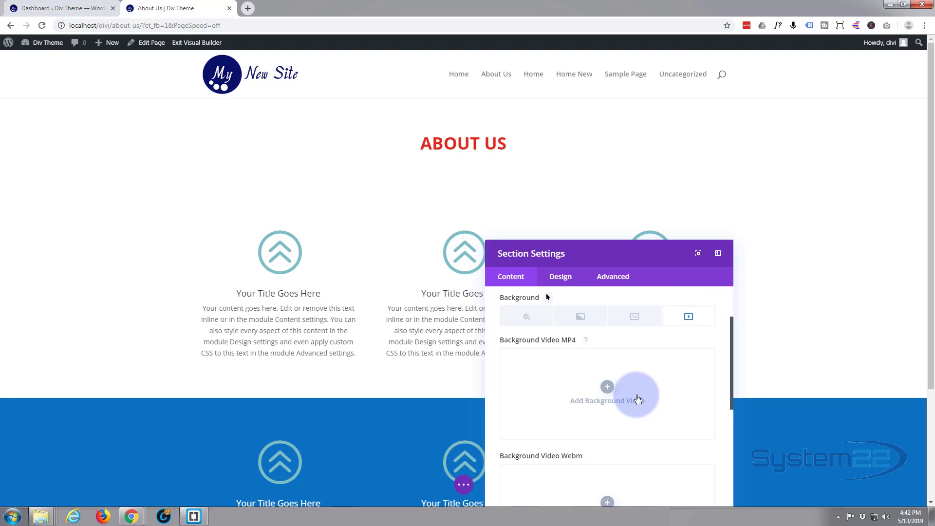
scroll(639, 399, down, 2)
scroll(638, 399, down, 1)
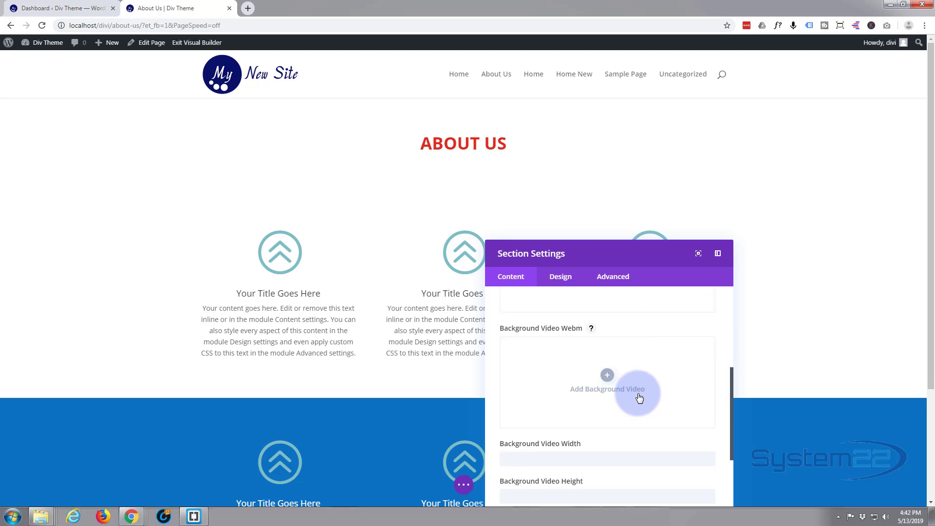
scroll(639, 395, up, 5)
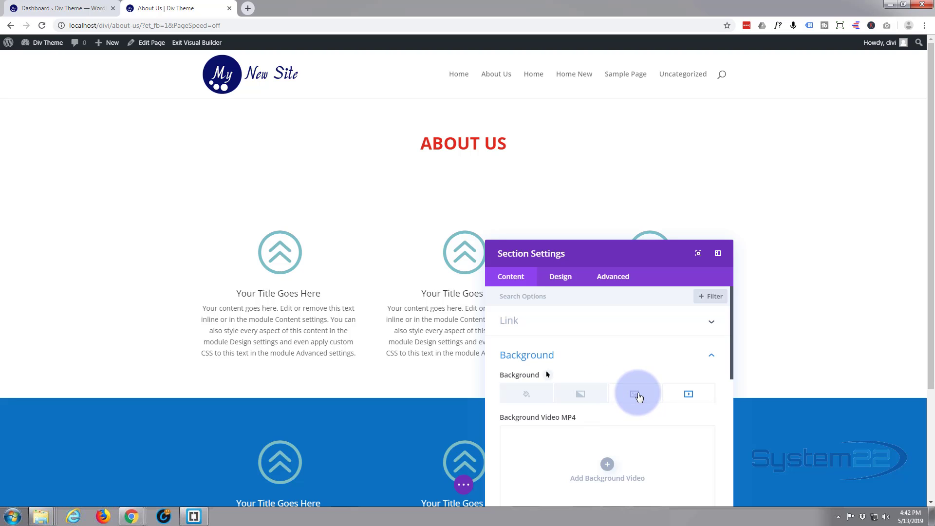
Set the section's background image to the media library photo of a hand pointing at a laptop screen.
click(635, 394)
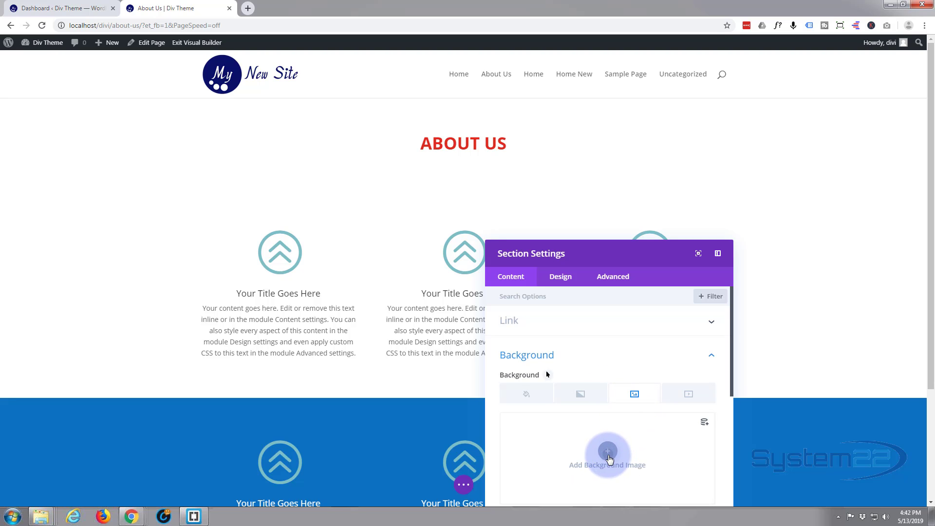
click(608, 452)
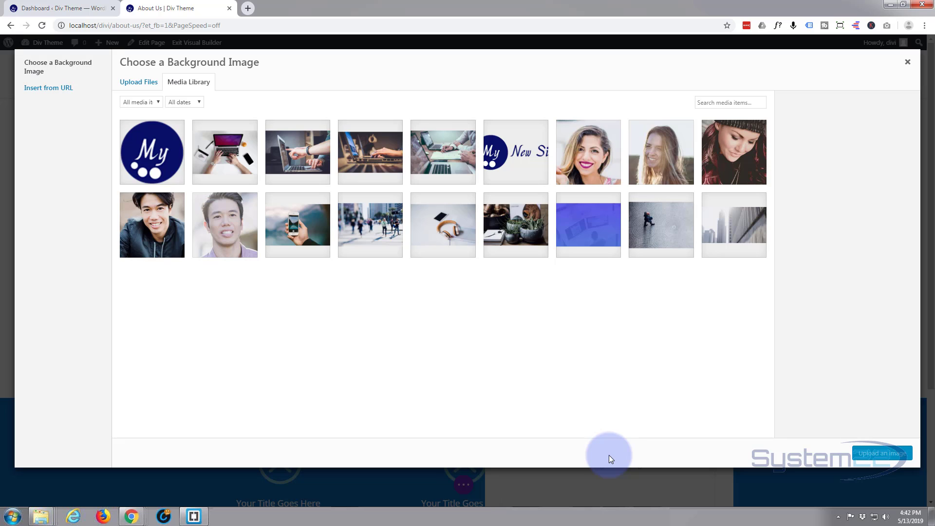
click(306, 149)
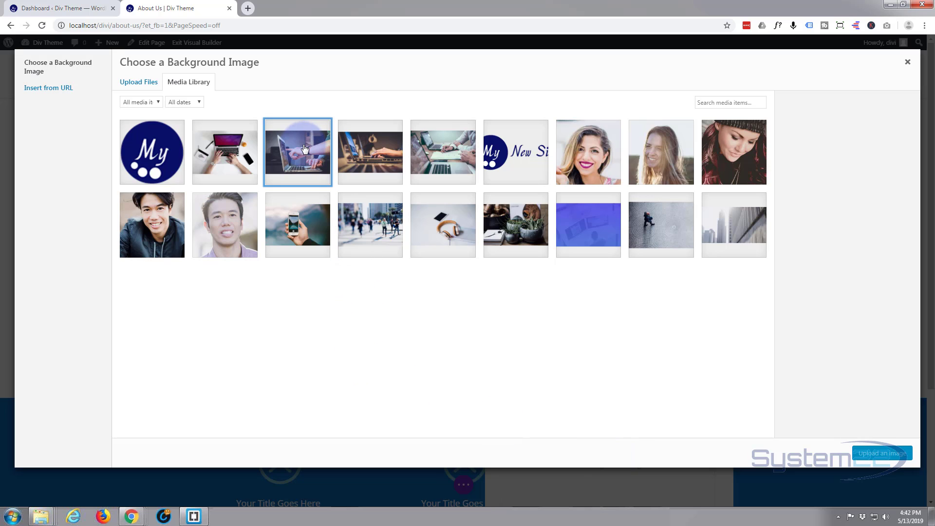
click(882, 453)
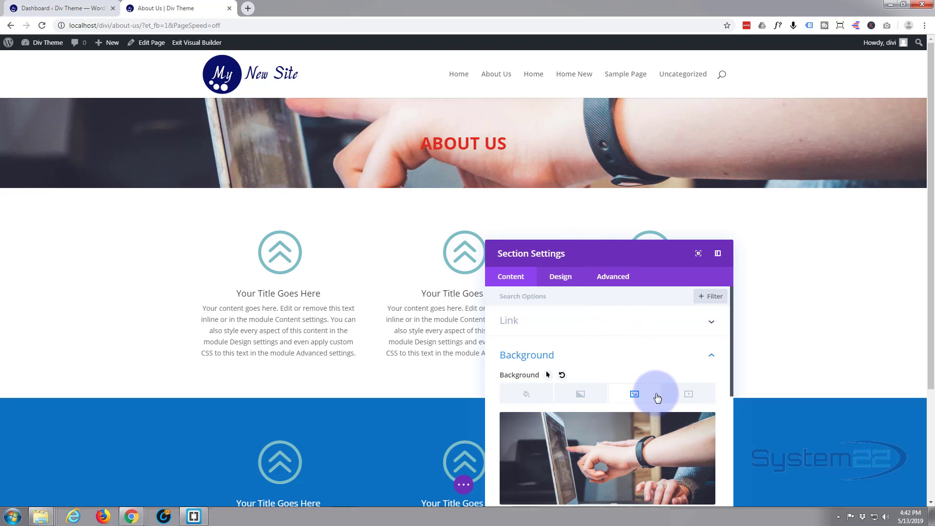
Add a dark blue background color, #001f56, to the section alongside the image.
click(528, 398)
scroll(627, 336, down, 1)
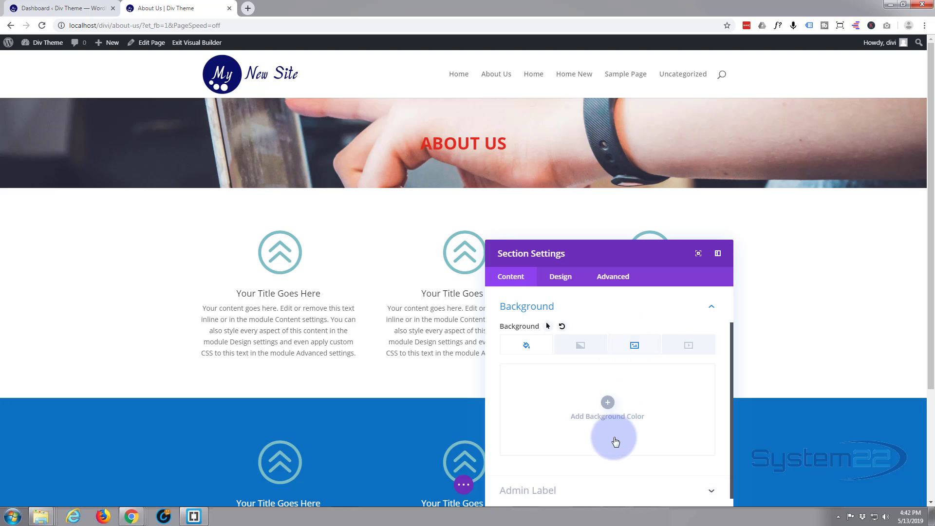
click(608, 403)
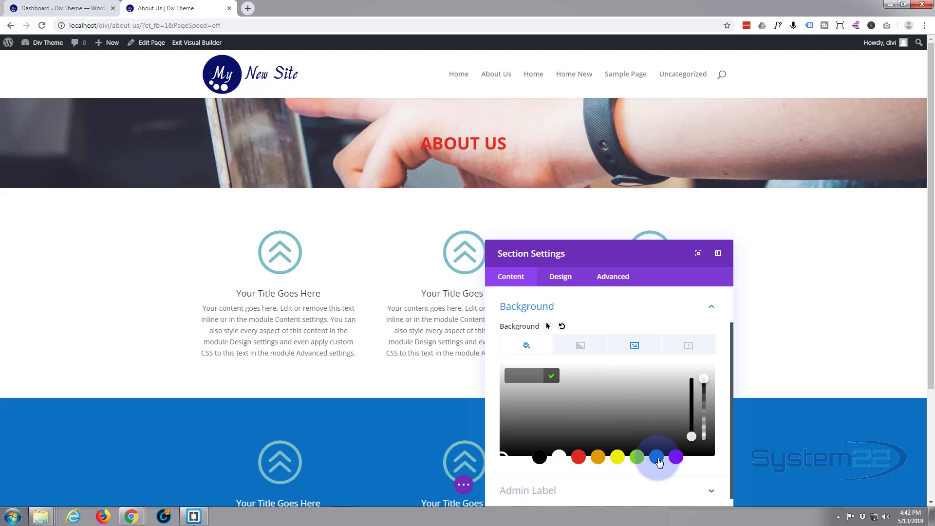
click(659, 462)
click(629, 418)
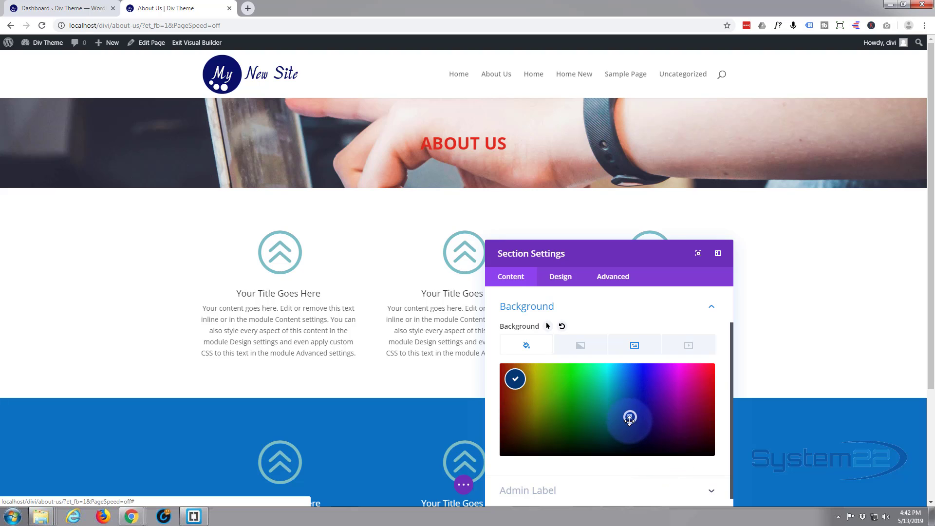
click(631, 425)
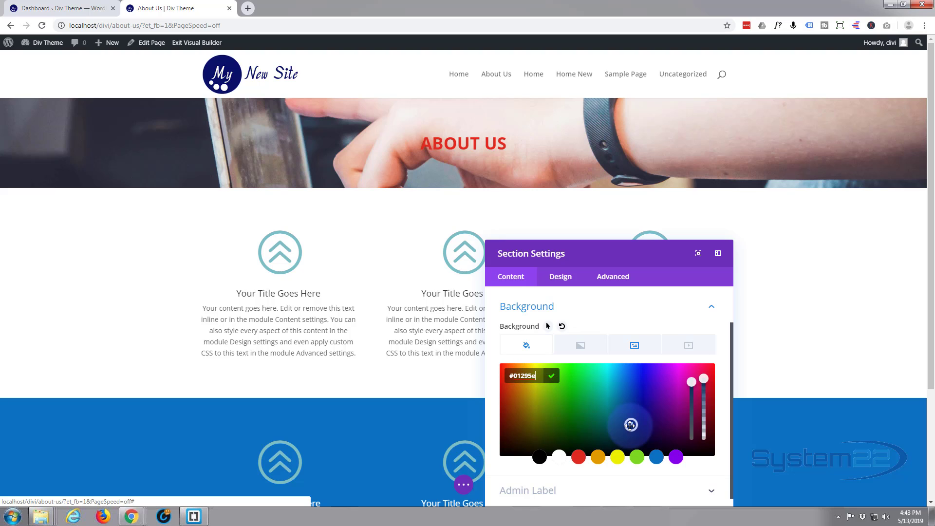
drag(630, 425, 633, 427)
scroll(596, 439, down, 1)
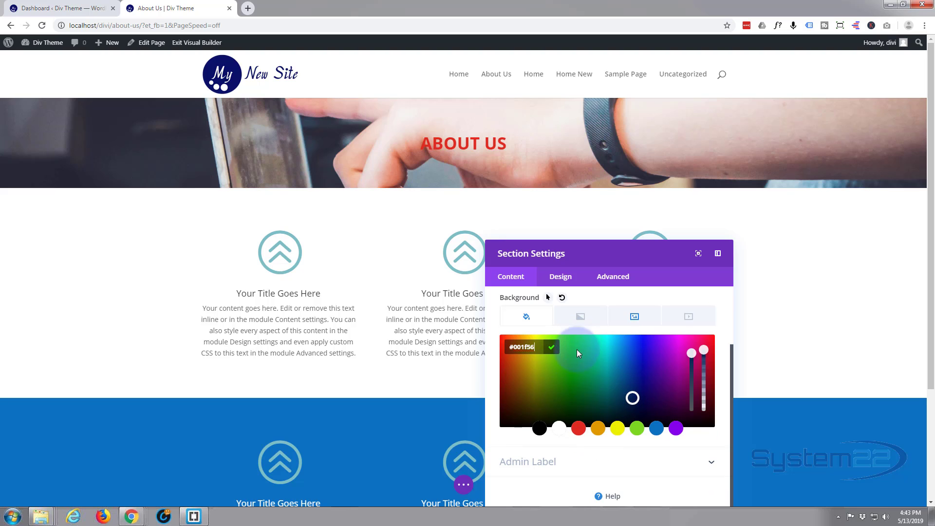
Set the section's background image blend to Multiply.
scroll(624, 344, up, 2)
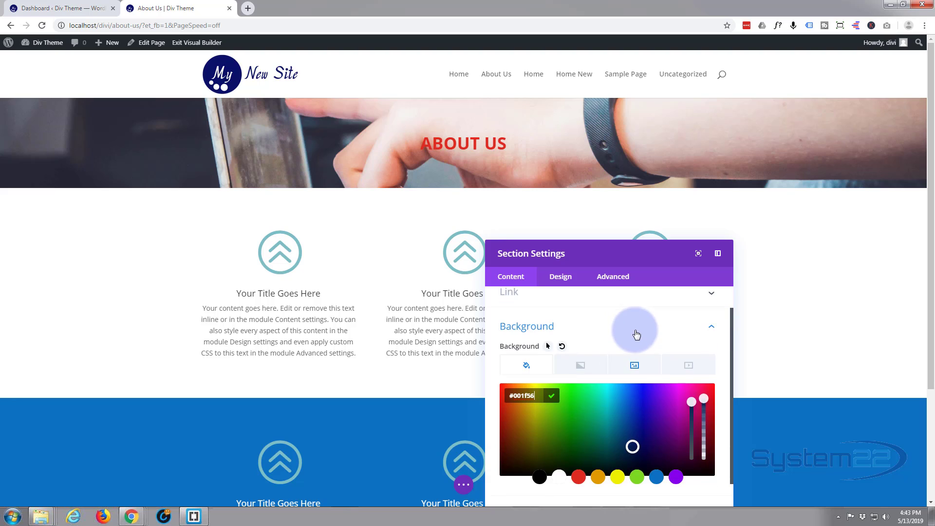
click(635, 368)
scroll(617, 338, down, 2)
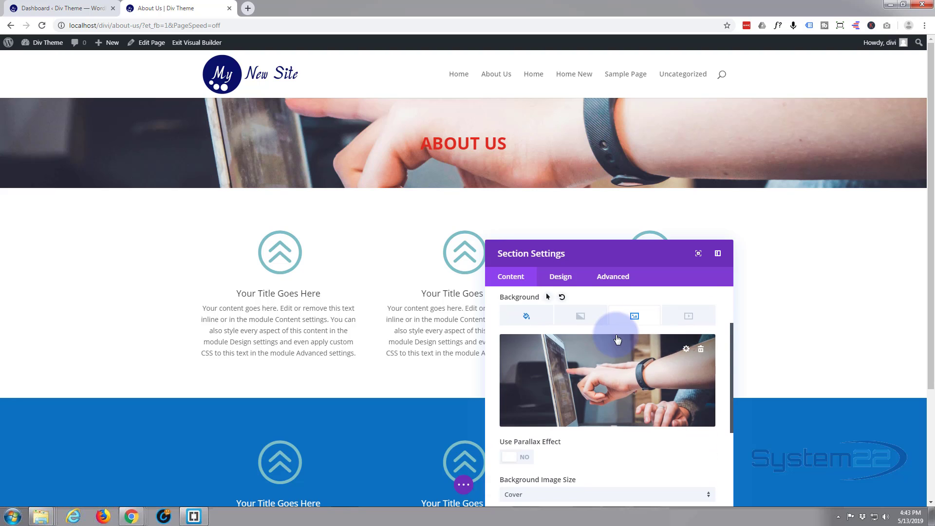
scroll(618, 339, down, 2)
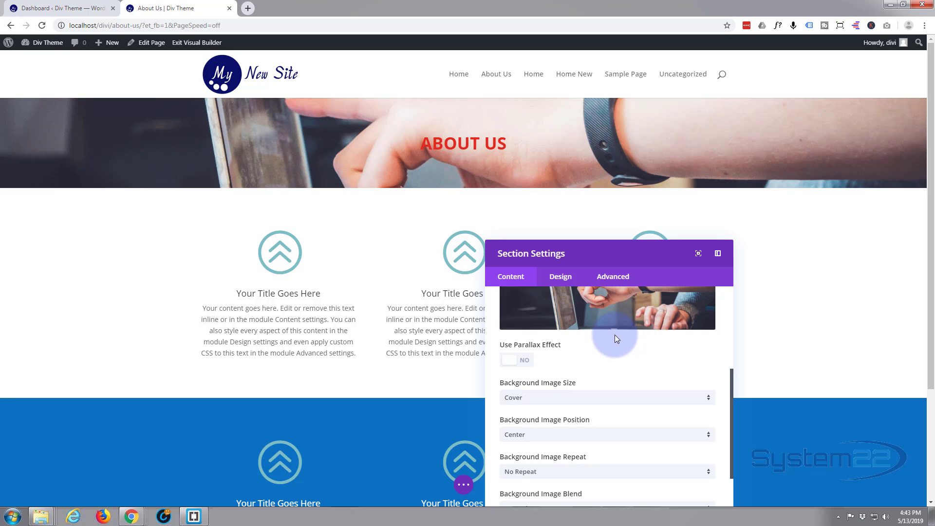
scroll(614, 334, down, 2)
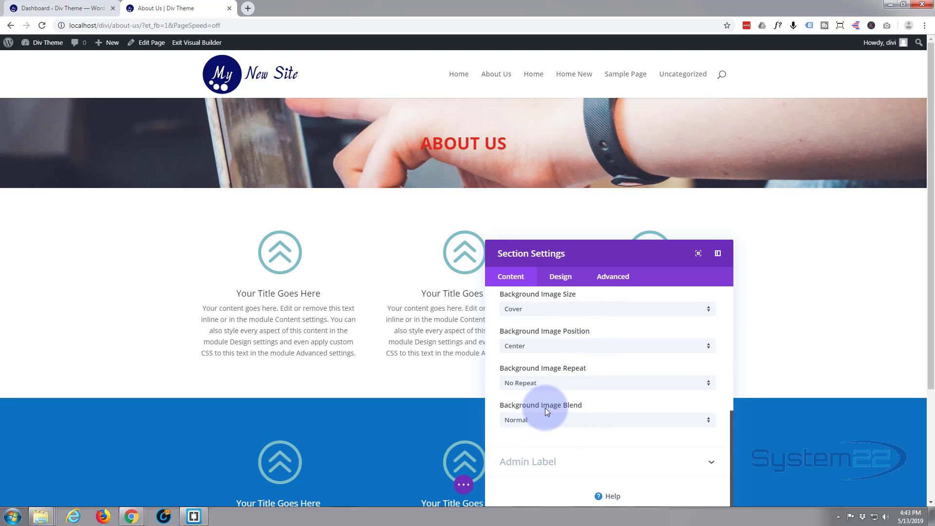
click(707, 422)
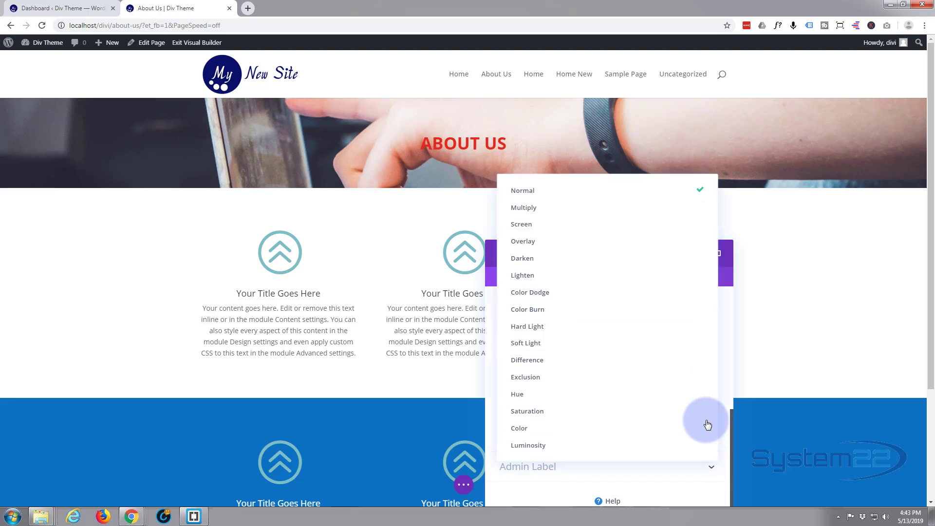
click(563, 217)
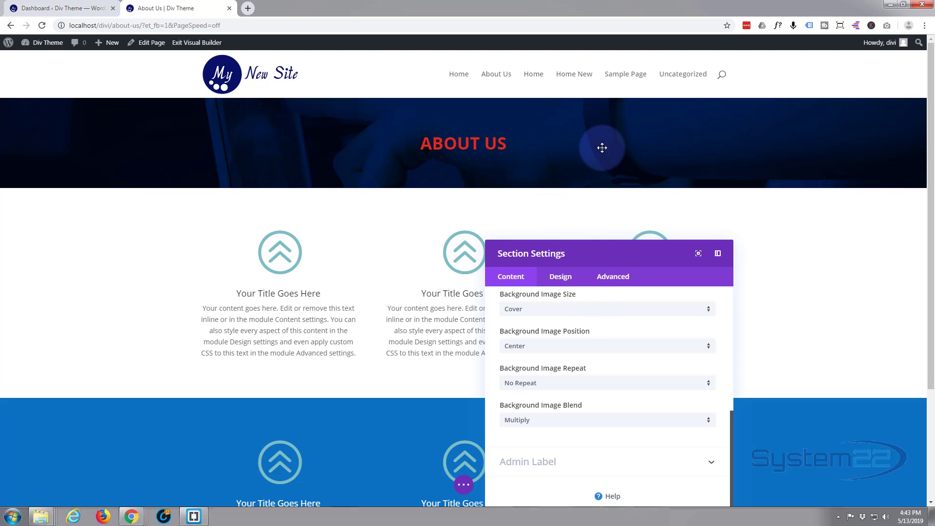
Compare the Color Dodge, Saturation and Luminosity blends on the background image and return to Multiply.
click(709, 422)
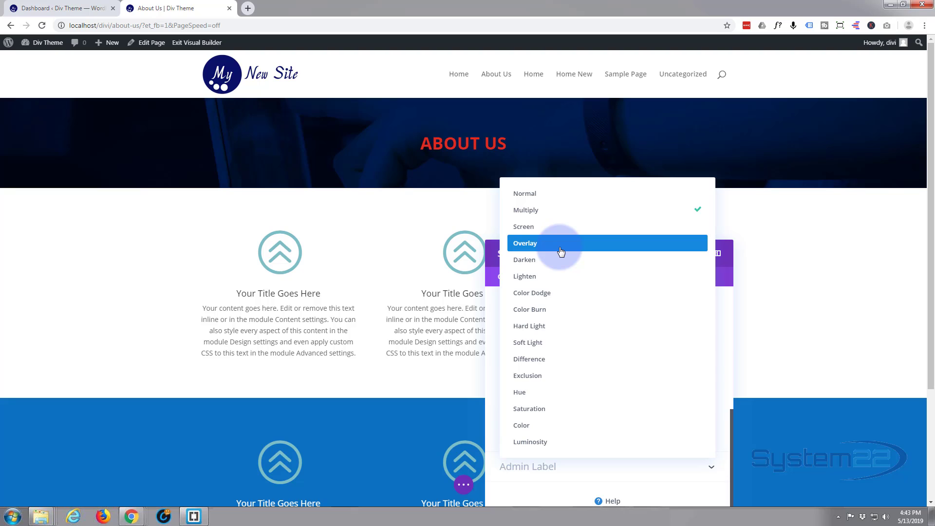
click(552, 297)
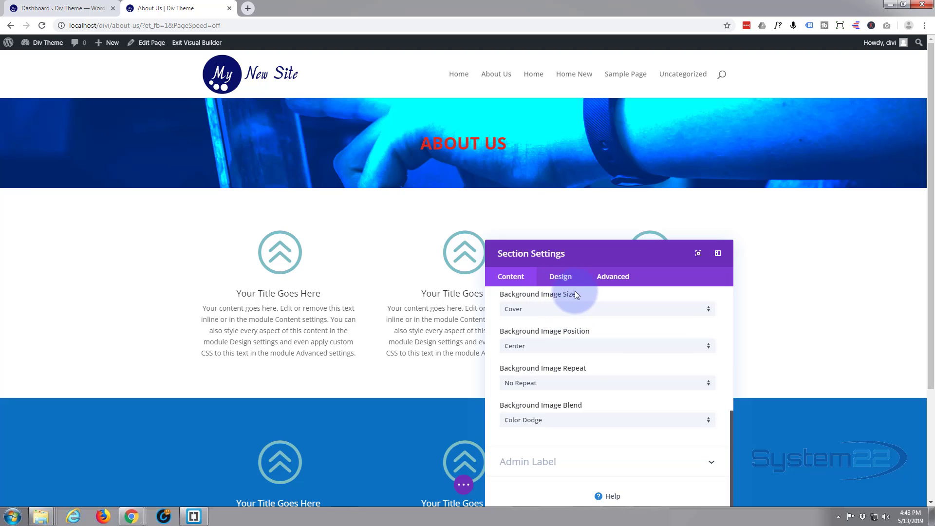
click(710, 426)
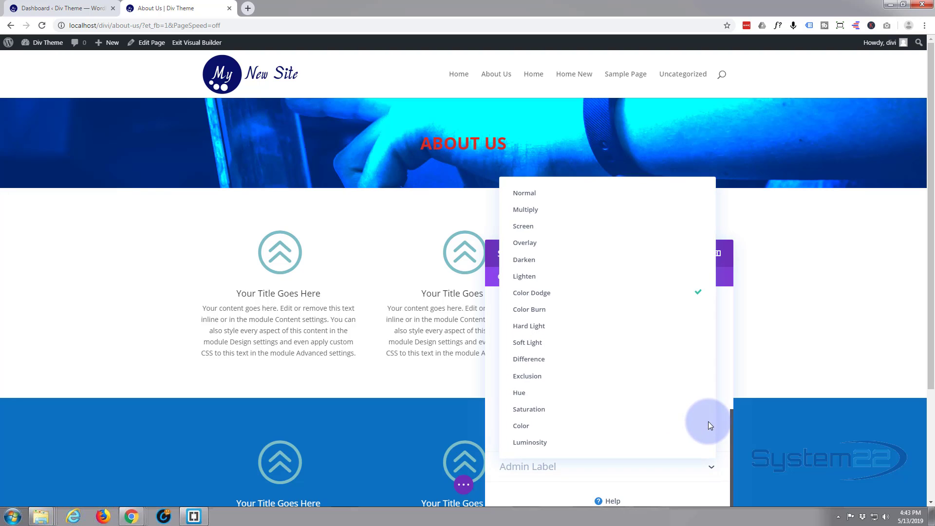
click(625, 413)
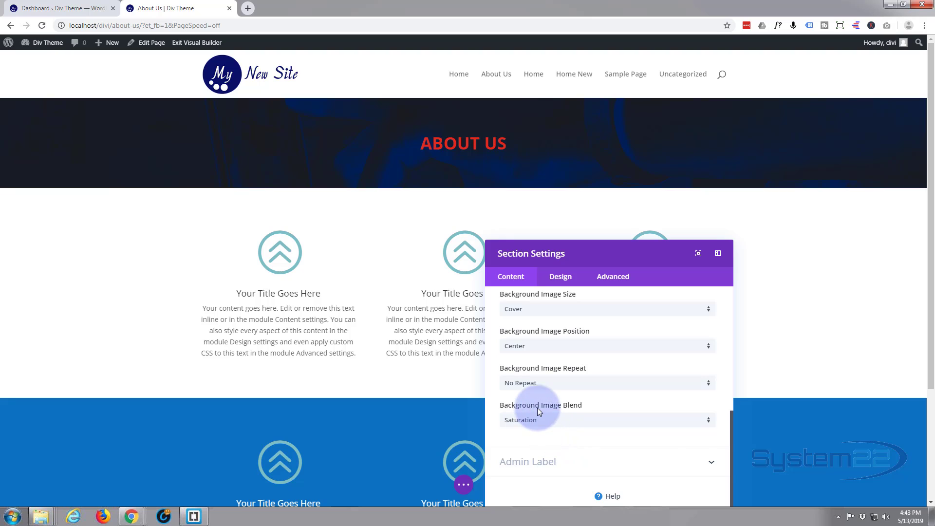
click(709, 426)
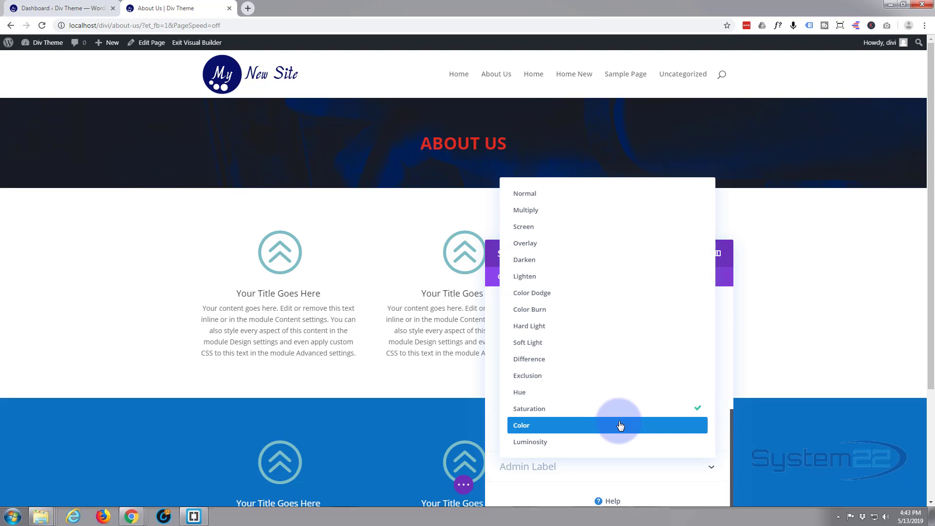
click(609, 443)
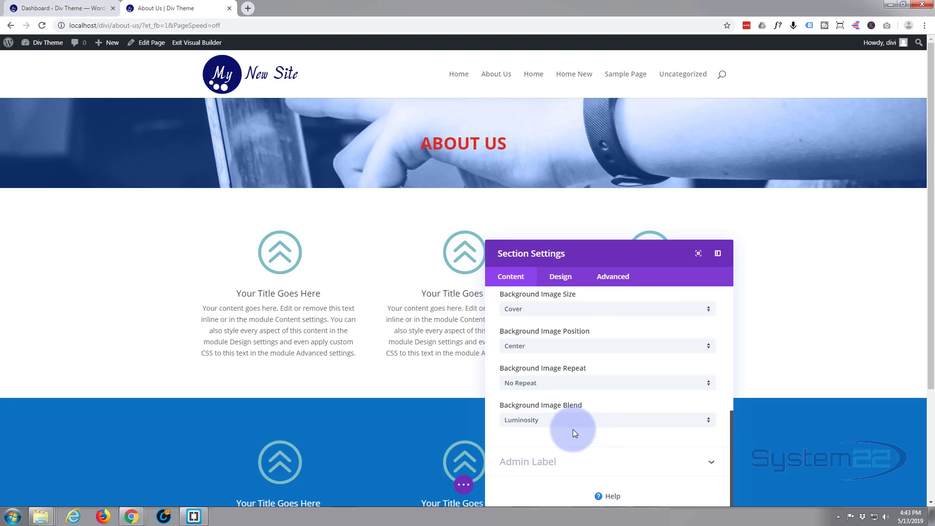
click(709, 424)
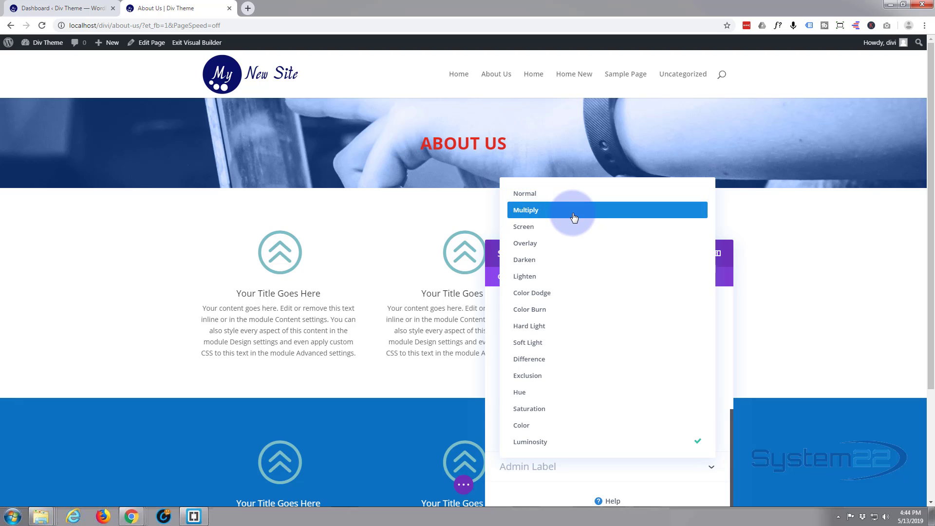
click(575, 217)
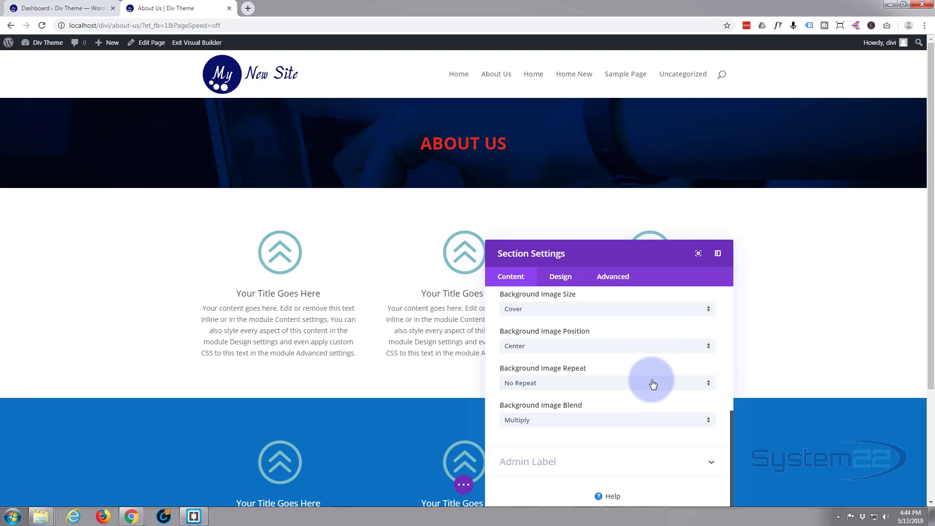
Lower the opacity of the section's dark blue background color to rgba(0,31,86,0.76).
scroll(627, 424, up, 3)
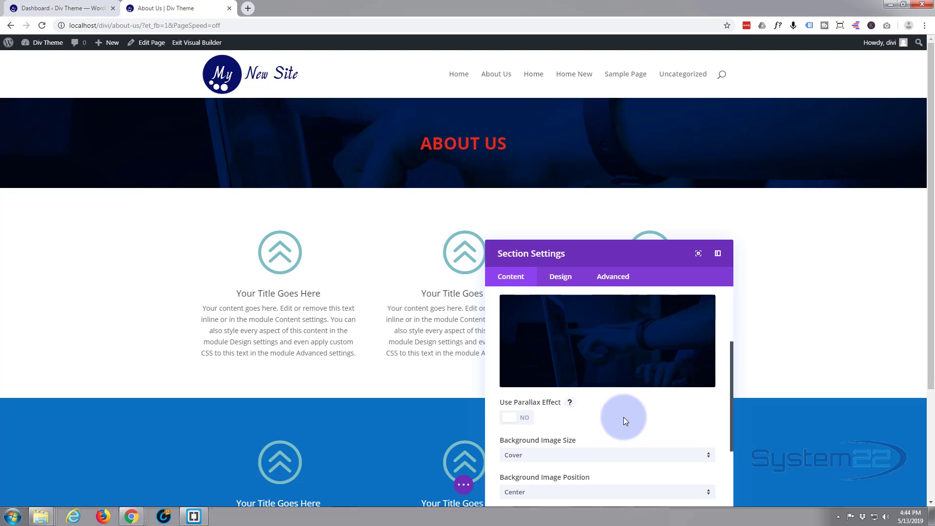
scroll(626, 419, up, 2)
scroll(622, 392, down, 1)
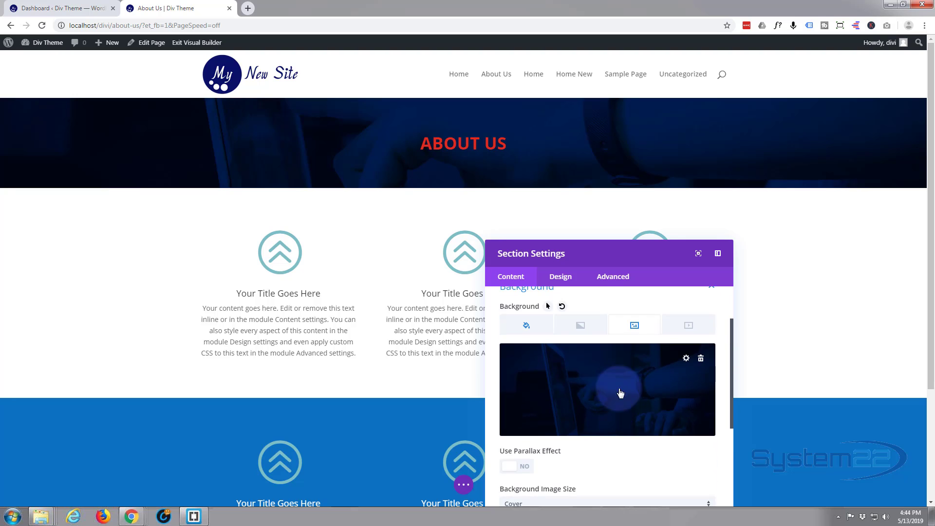
click(525, 327)
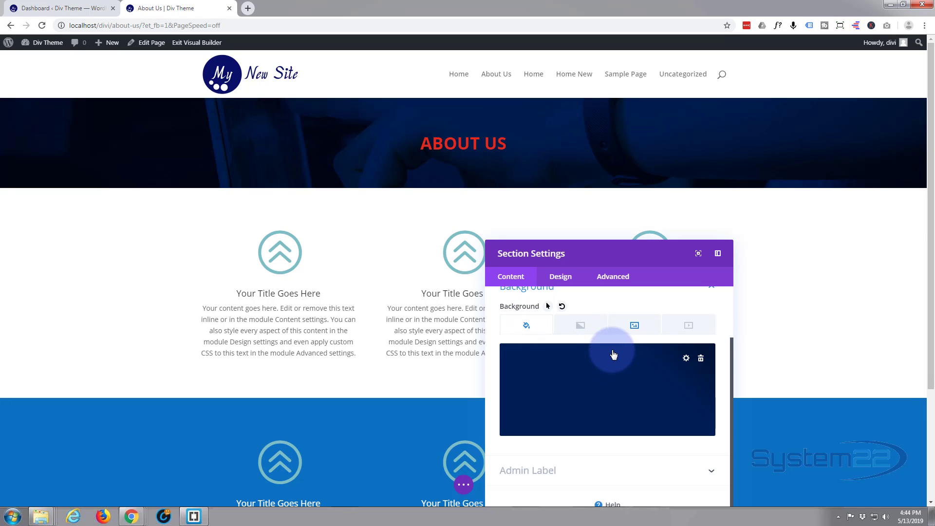
click(612, 392)
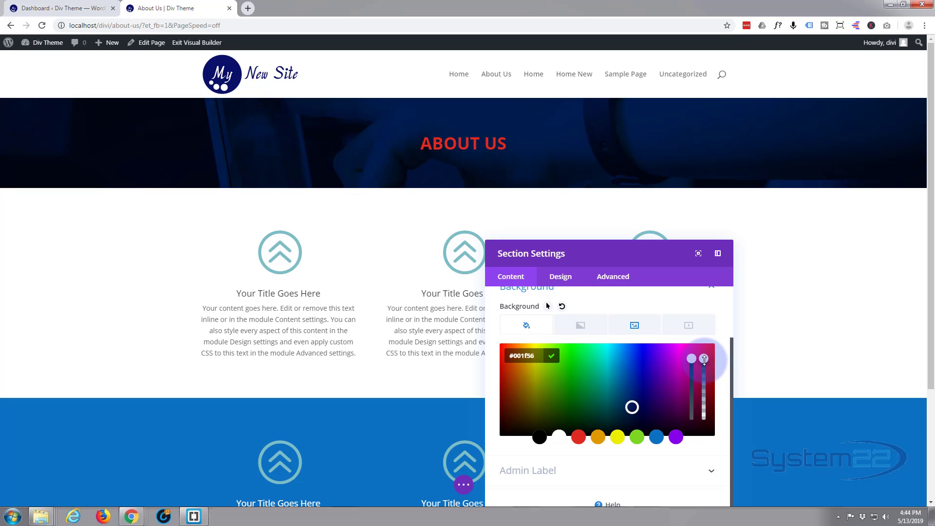
mouse_move(705, 369)
mouse_down()
mouse_move(703, 405)
mouse_move(703, 382)
mouse_up()
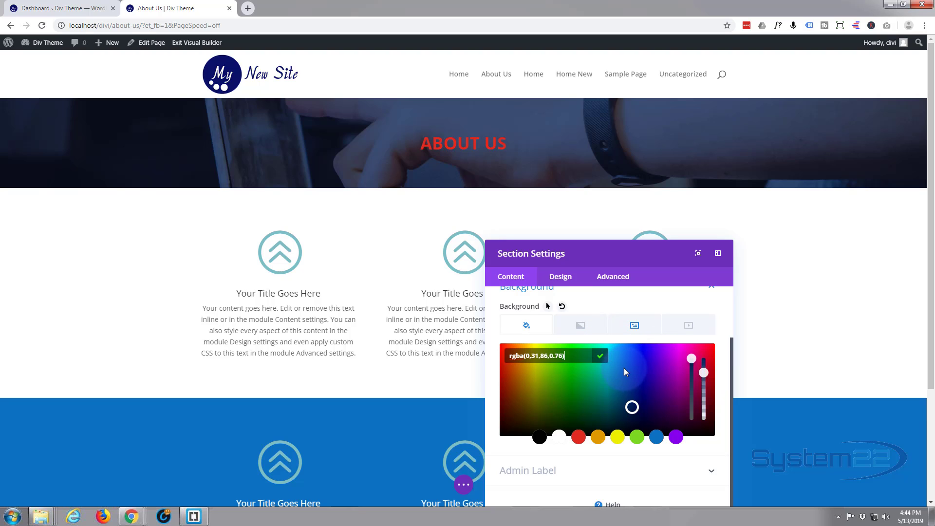
scroll(624, 367, down, 1)
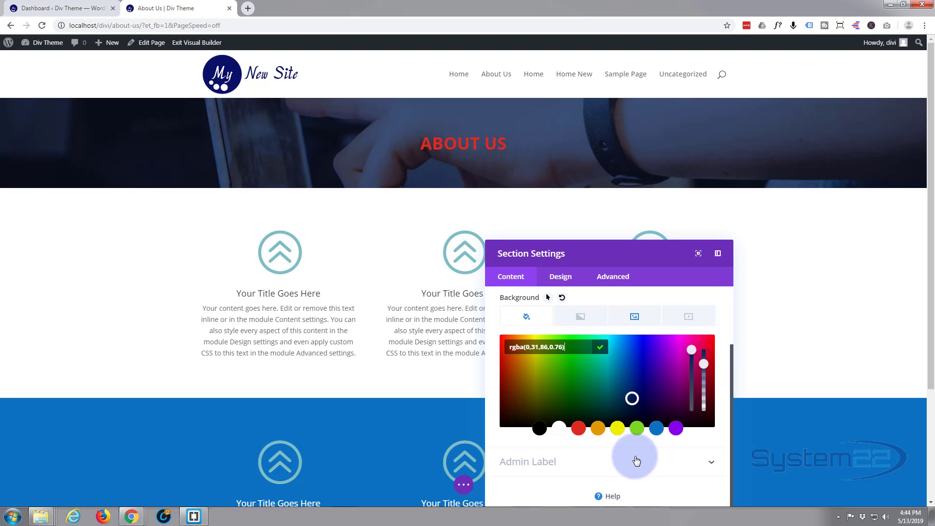
Reposition, enlarge and dock the Section Settings window, and save the section settings.
drag(650, 248, 699, 171)
click(749, 406)
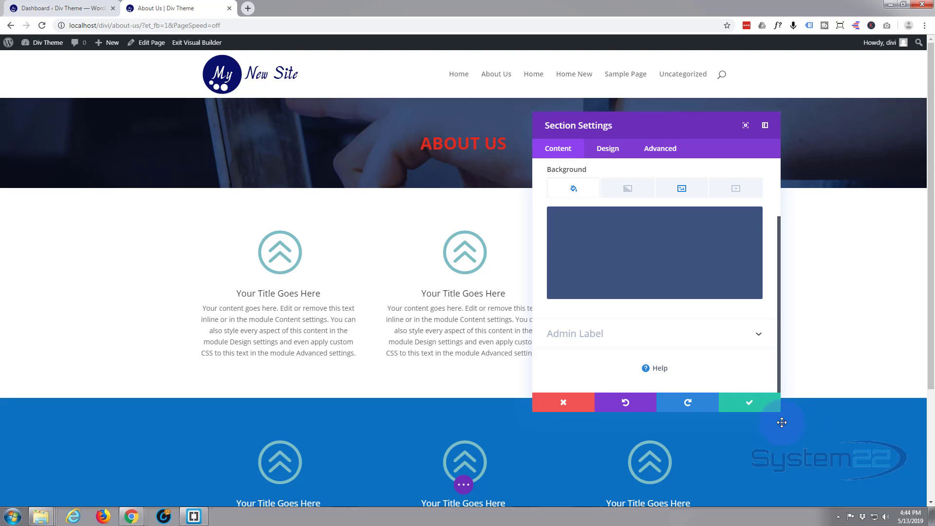
drag(781, 411, 813, 448)
click(778, 389)
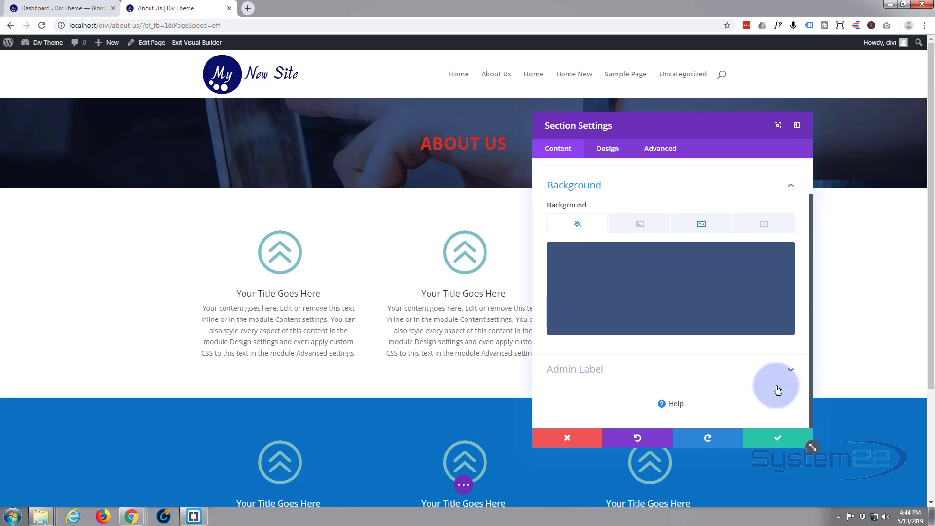
click(797, 127)
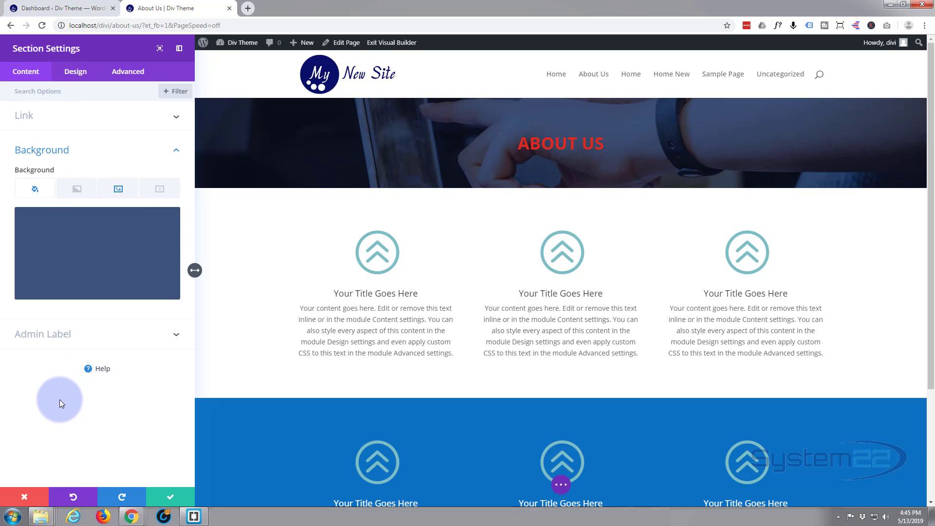
click(171, 497)
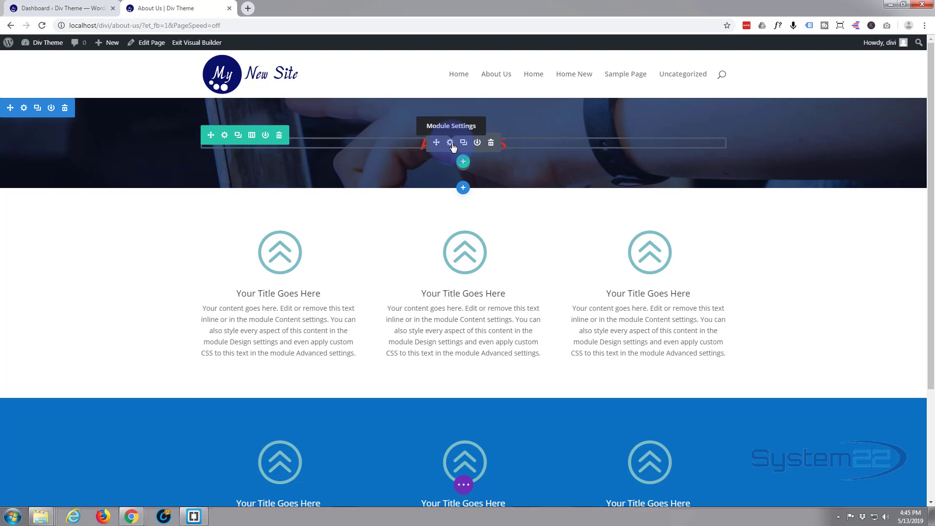
Undock the page title's text settings, set its text color to white, #ffffff, and save the module.
click(451, 144)
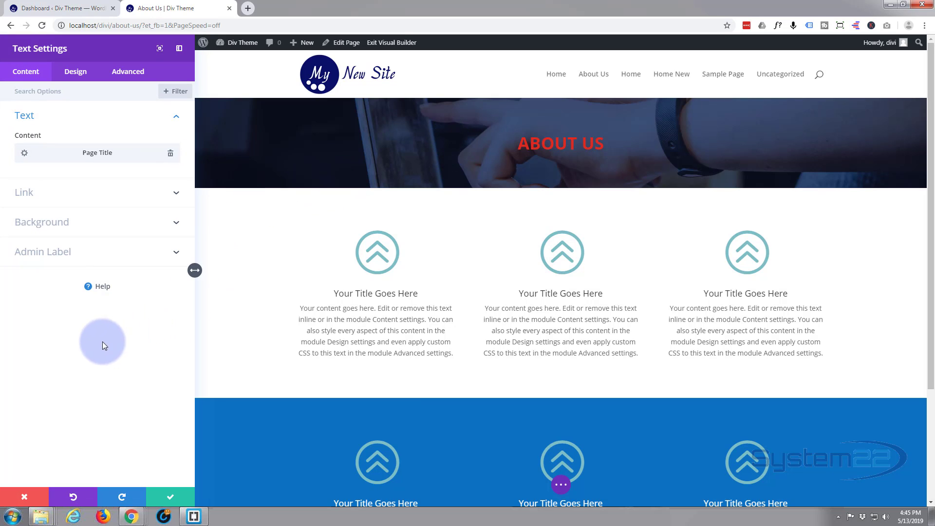
click(179, 50)
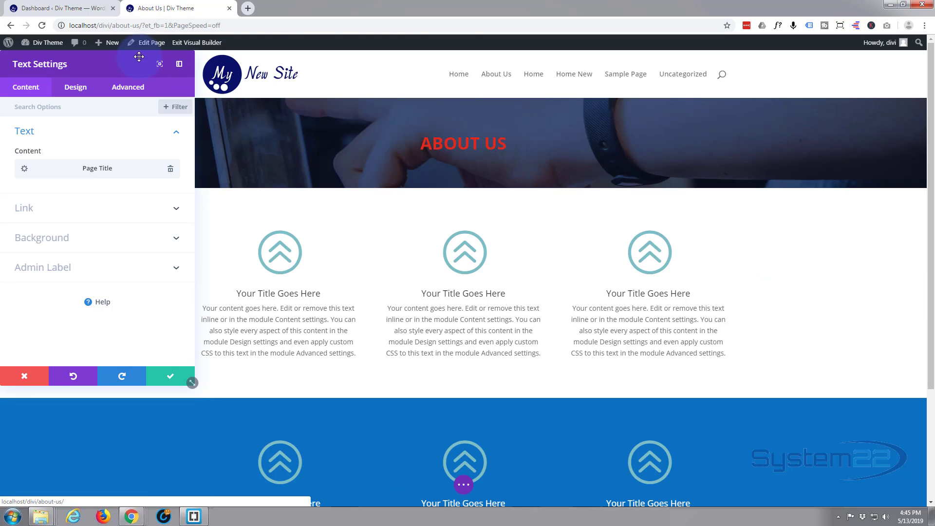
drag(136, 56, 293, 119)
click(236, 149)
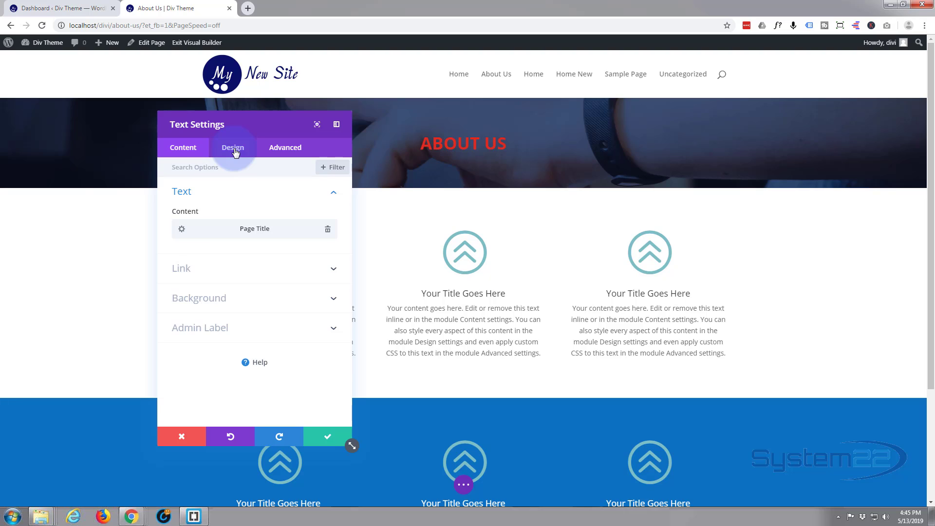
click(234, 195)
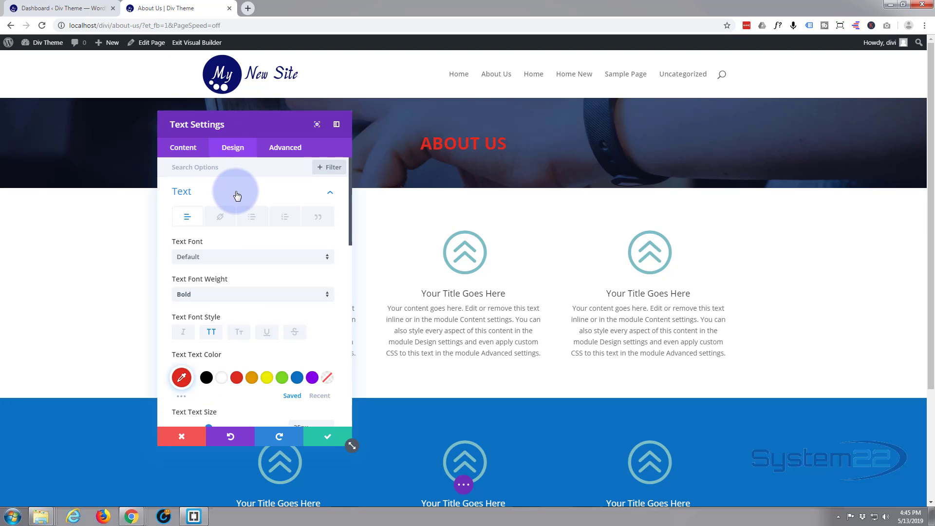
click(223, 378)
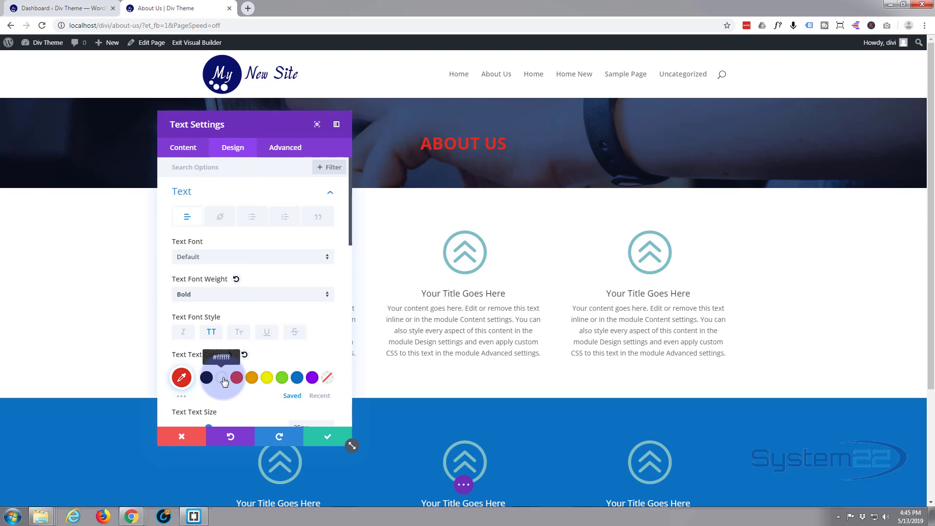
click(327, 438)
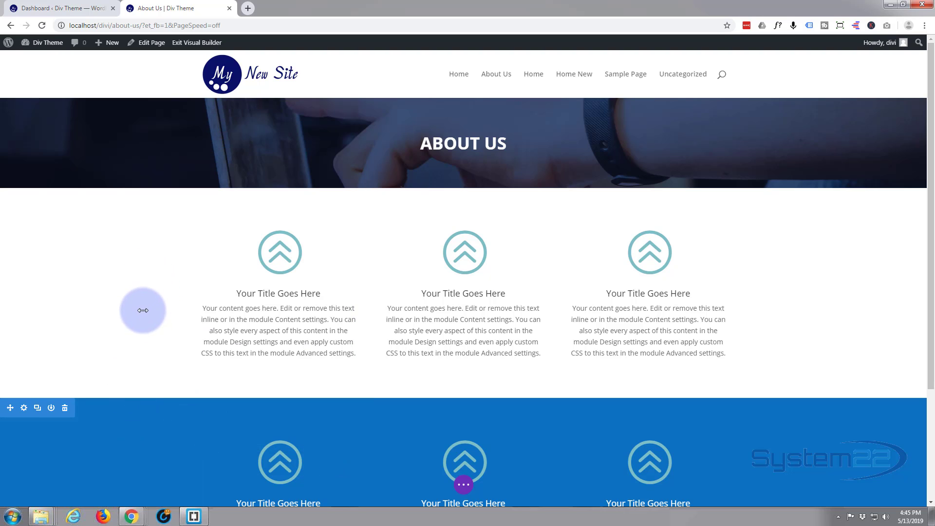
drag(136, 321, 130, 319)
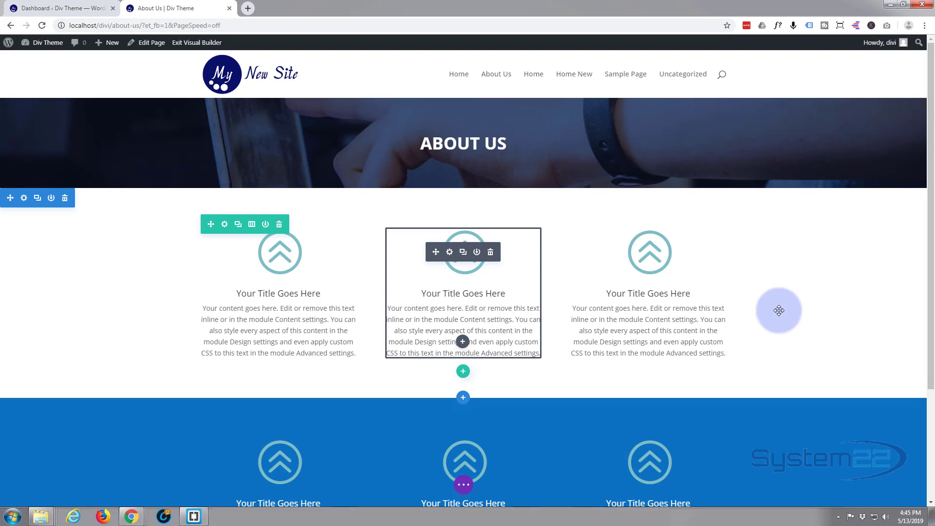
drag(804, 314, 816, 316)
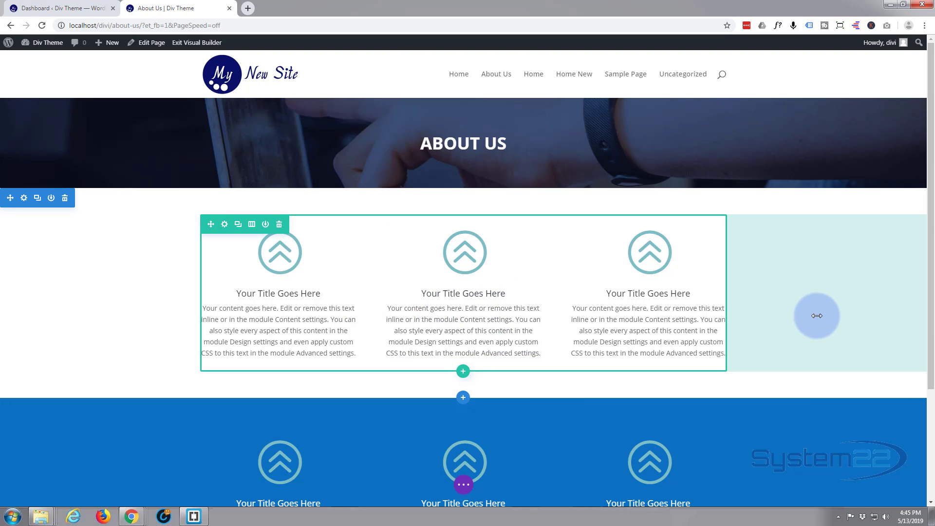
drag(817, 316, 716, 115)
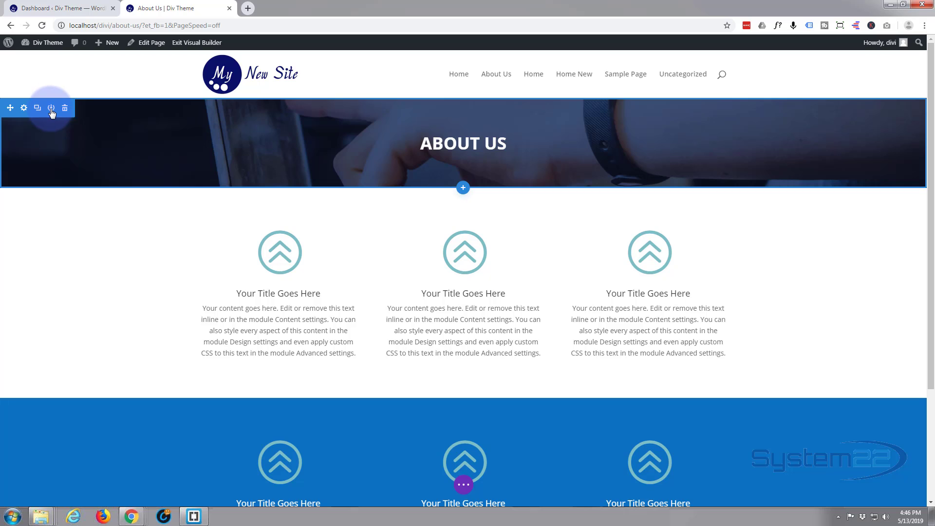
Save the header section to the Divi Library as "page header" without making it global.
click(51, 108)
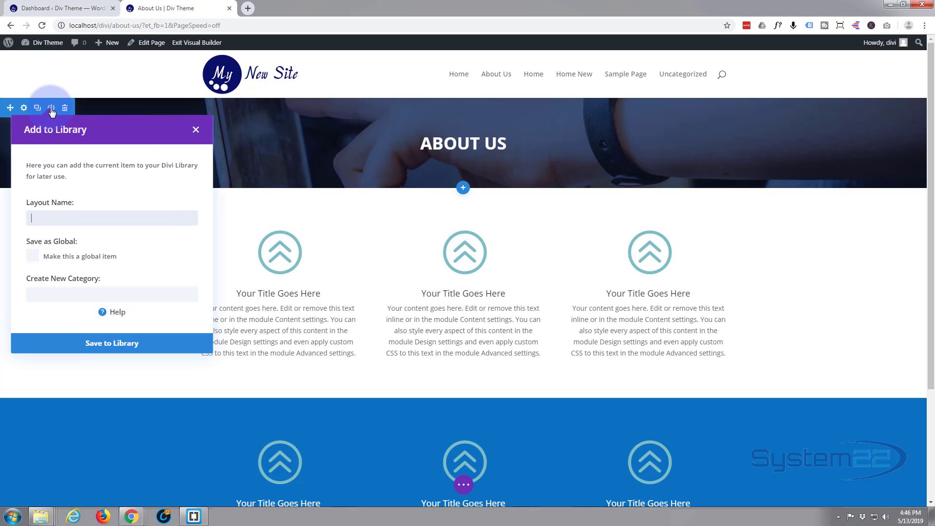
click(61, 213)
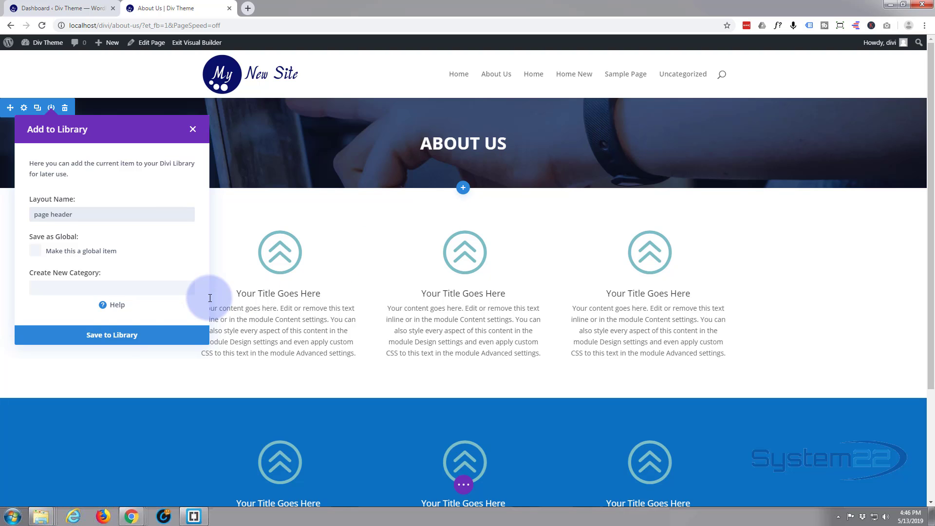
click(124, 336)
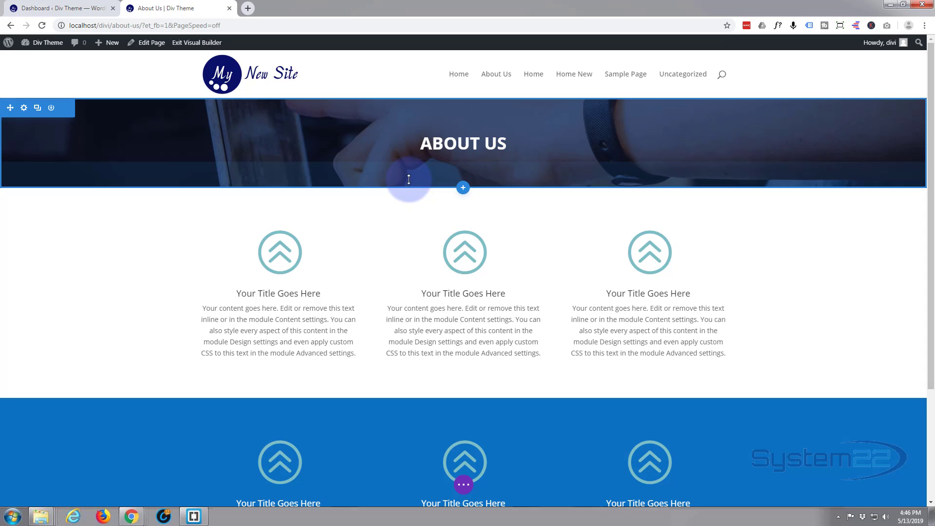
Save the page title text module to the Divi Library as "title module" without making it global.
mouse_move(440, 144)
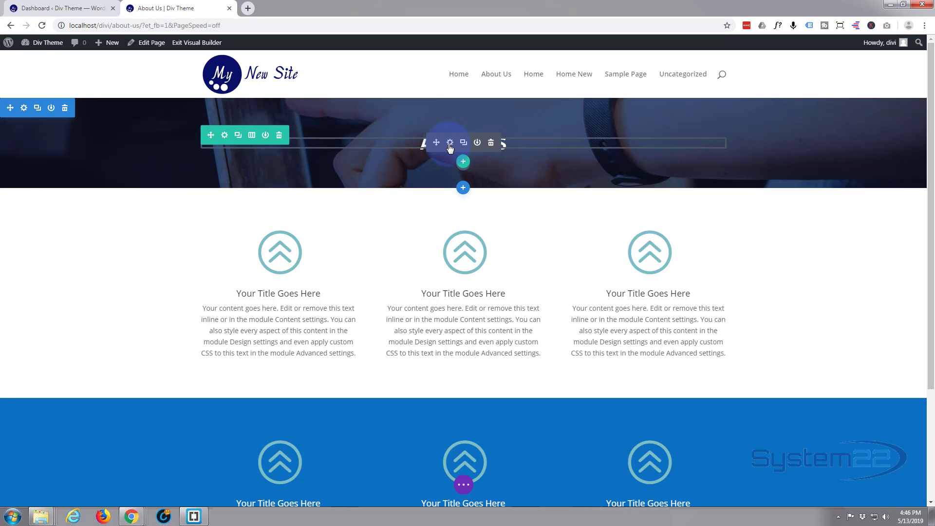
click(478, 144)
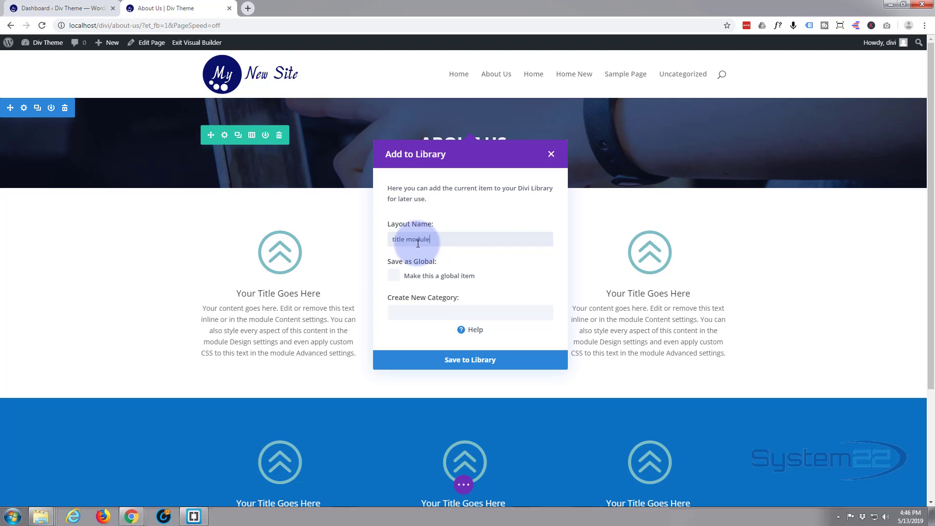
click(465, 351)
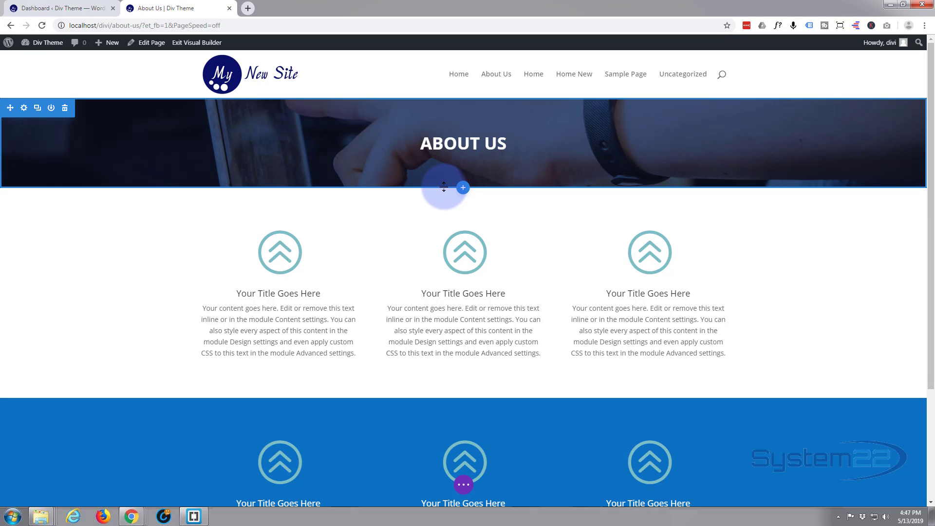
Try tighter bottom and top padding on the header section, and restore the original spacing.
drag(446, 185, 446, 170)
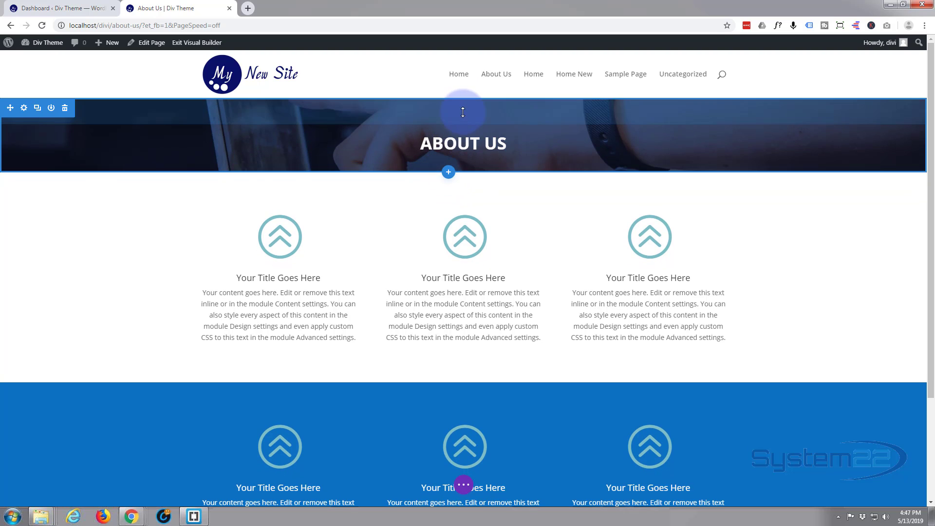
drag(463, 113, 457, 78)
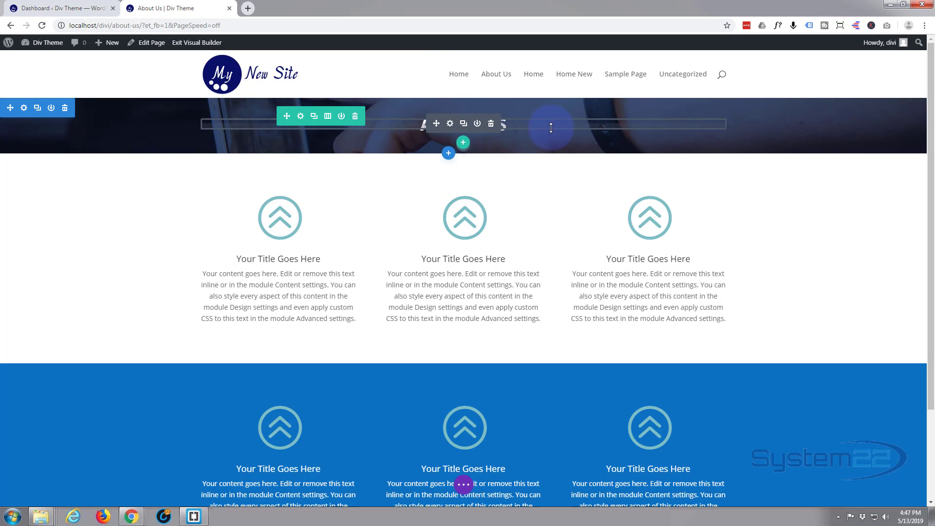
drag(547, 127, 418, 199)
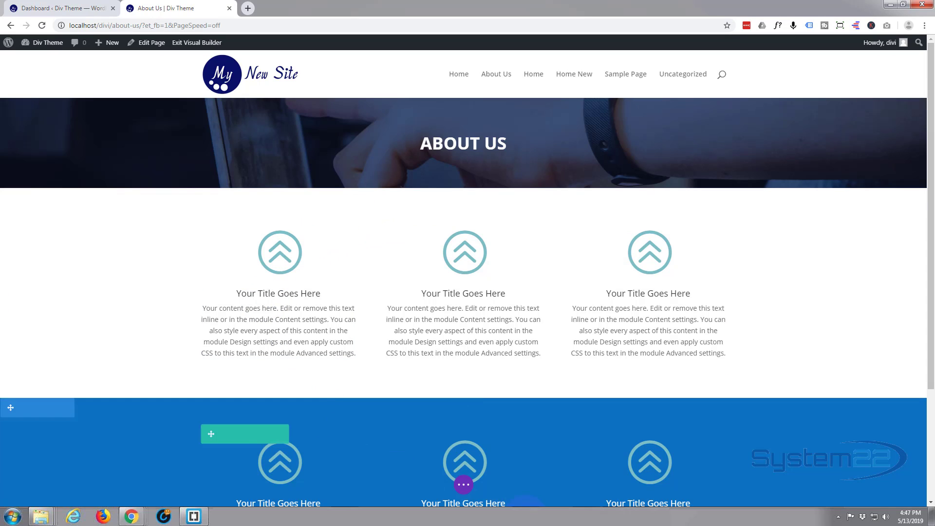
Save the About Us page and exit the Visual Builder.
click(466, 488)
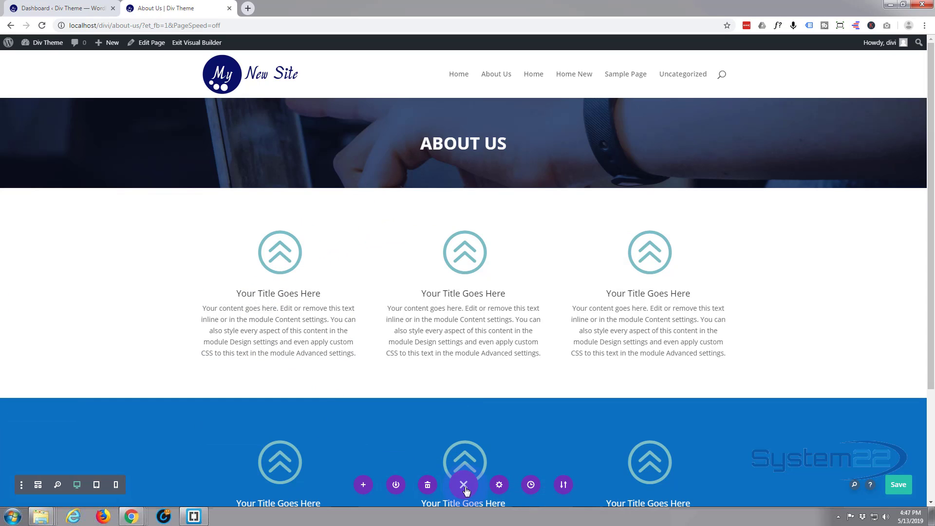
click(900, 491)
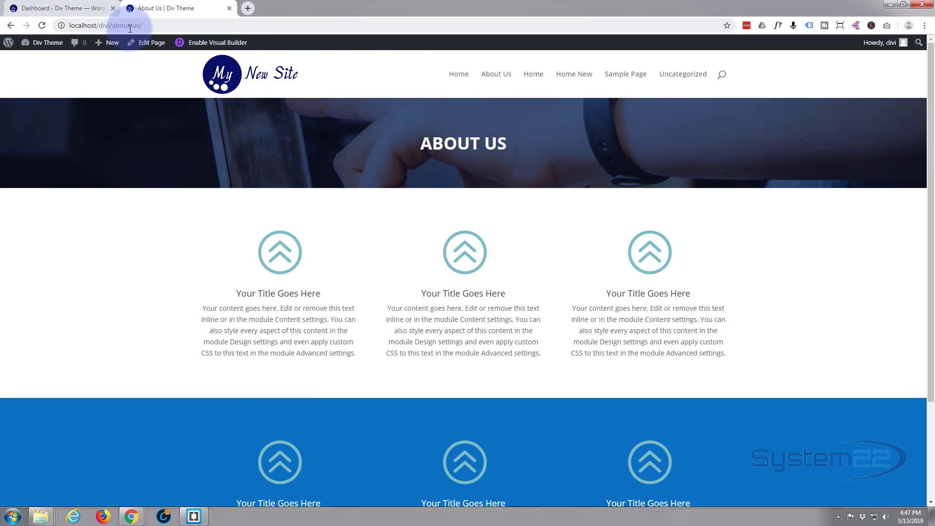
Create a new page titled "Services" and publish it.
mouse_move(109, 47)
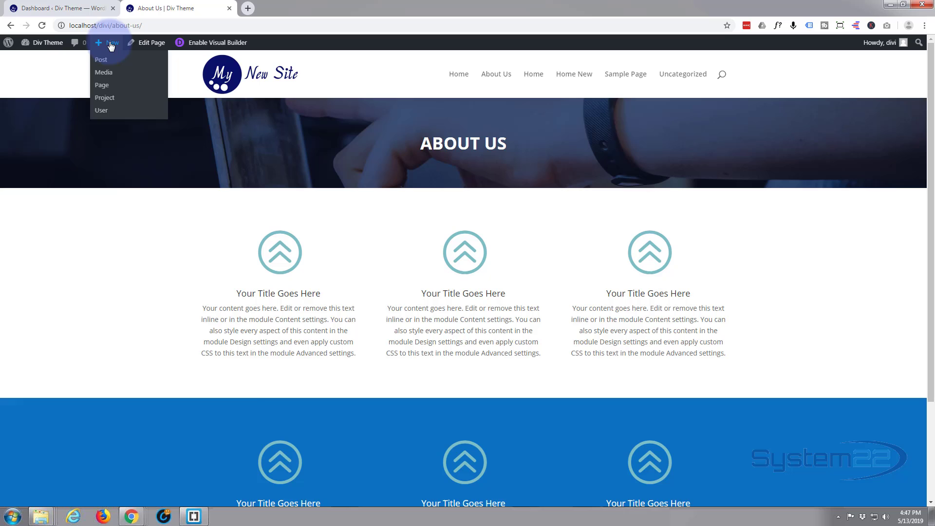
click(111, 90)
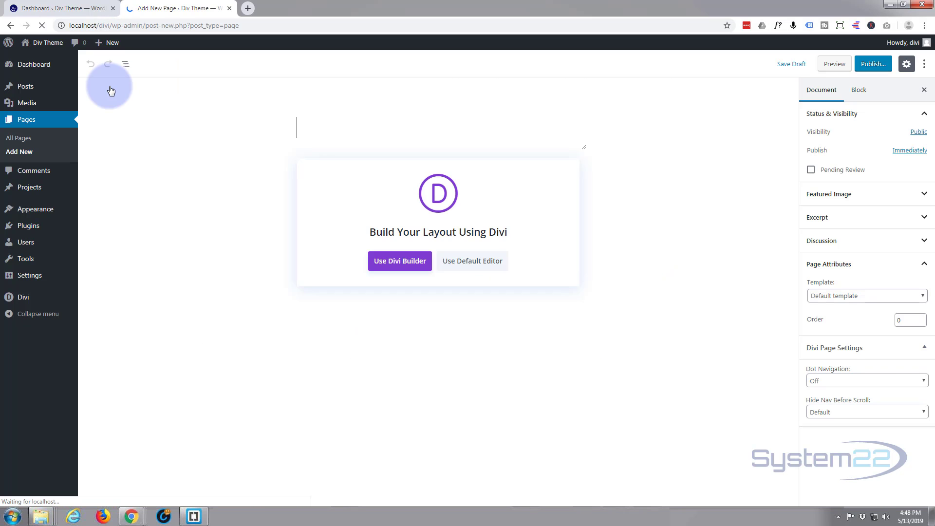
click(346, 126)
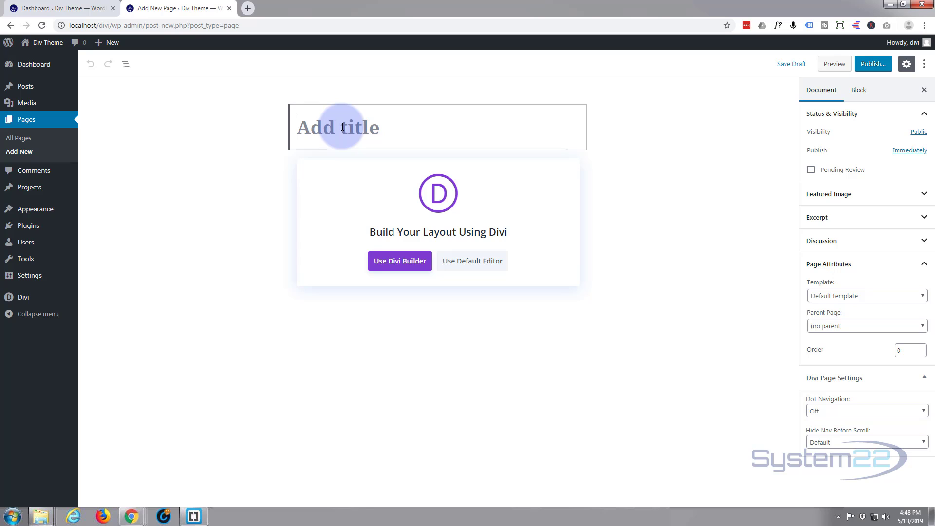
text(Services)
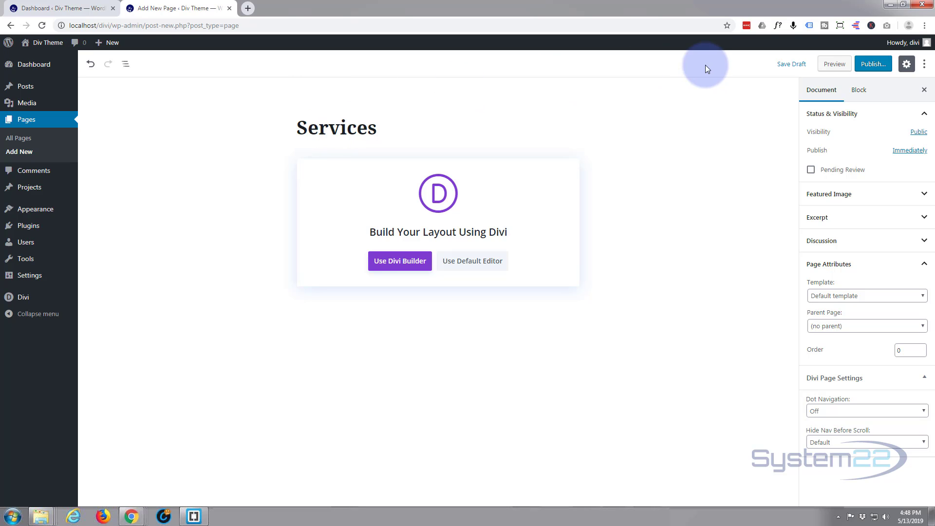
click(877, 66)
click(877, 65)
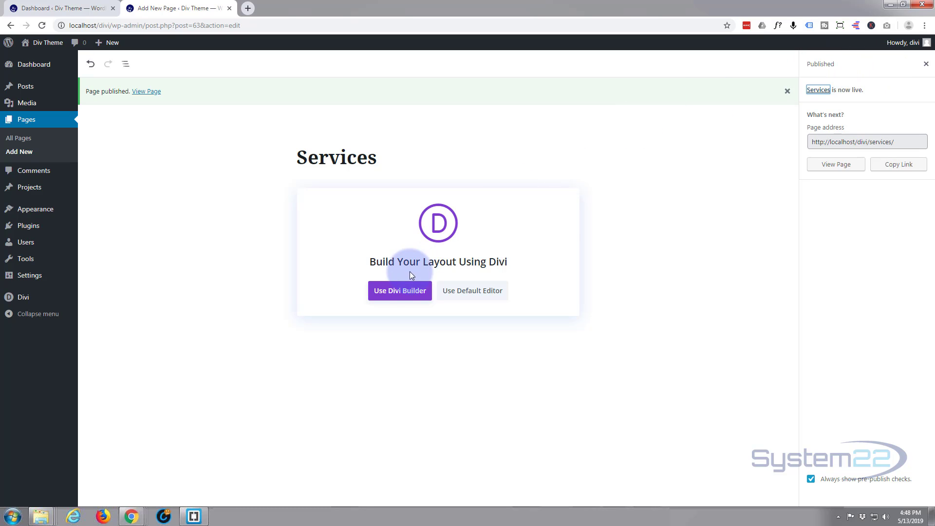
Start the Divi Builder on the Services page and clone the existing About Us page as its layout.
click(391, 292)
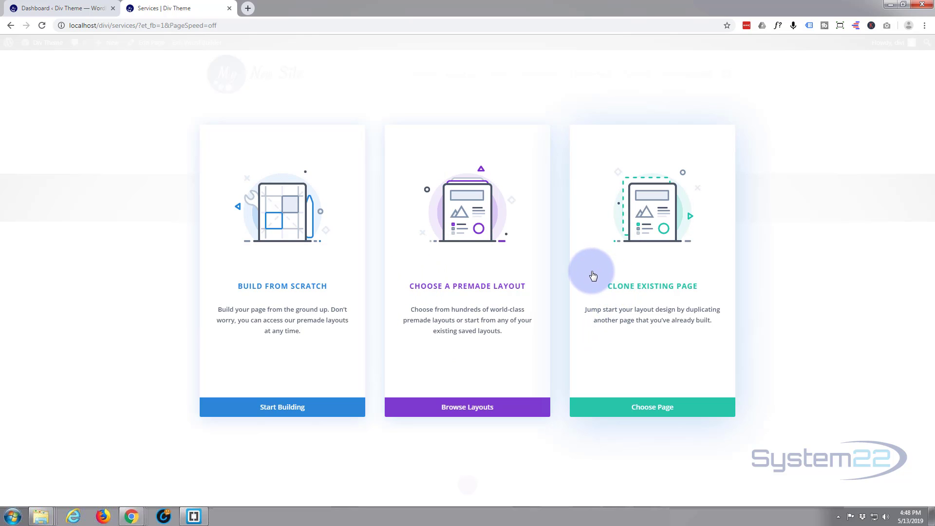
click(645, 411)
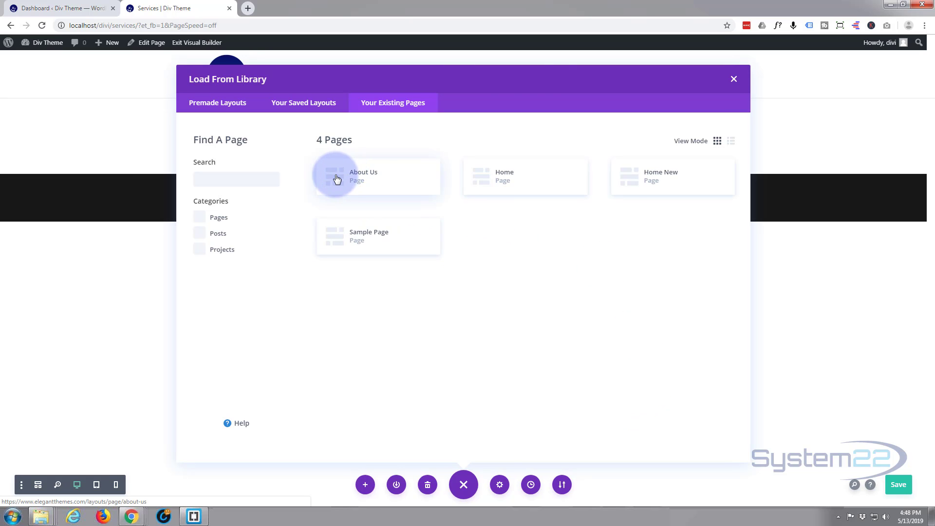
click(370, 178)
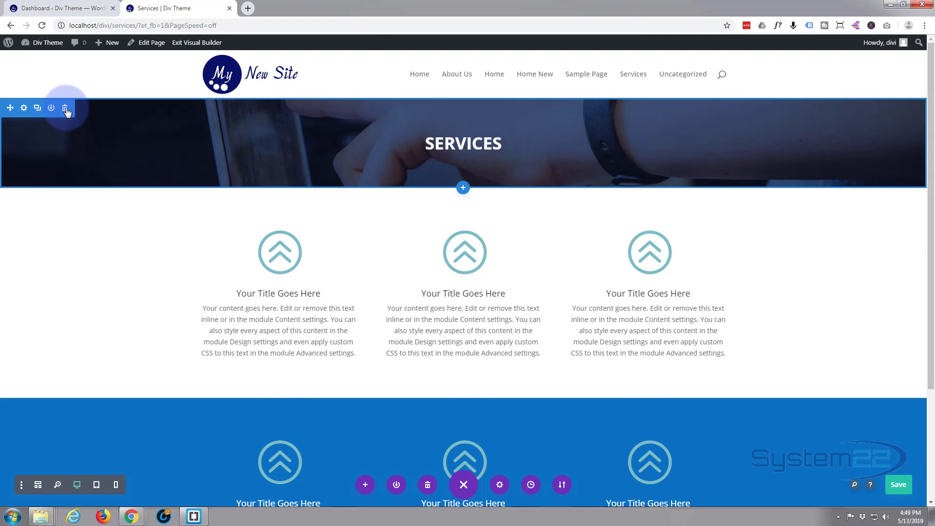
Delete the cloned header section and insert the saved "page header" section from the library, placing it above all other sections.
click(66, 109)
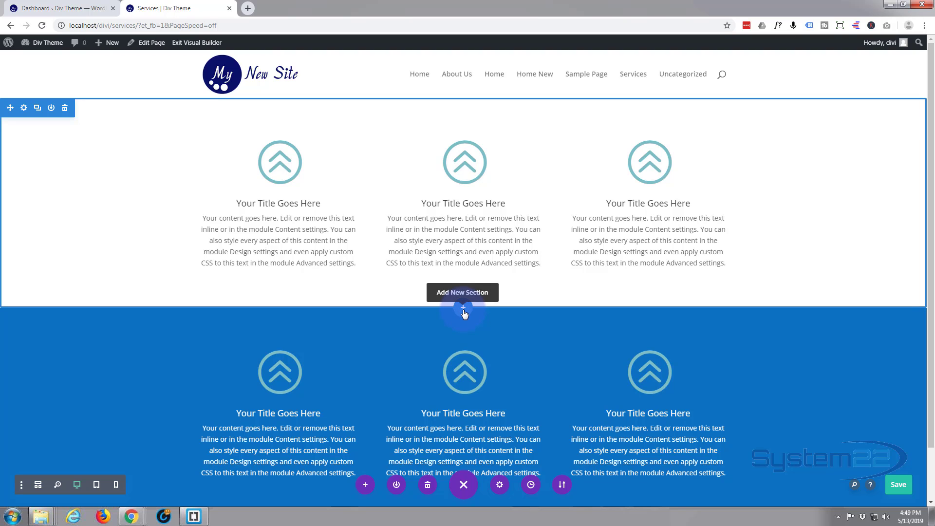
click(463, 308)
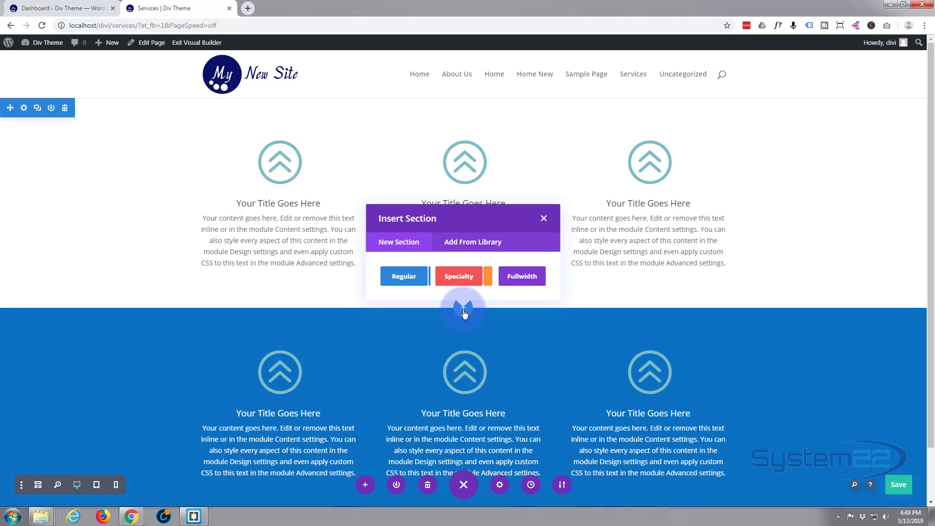
click(466, 244)
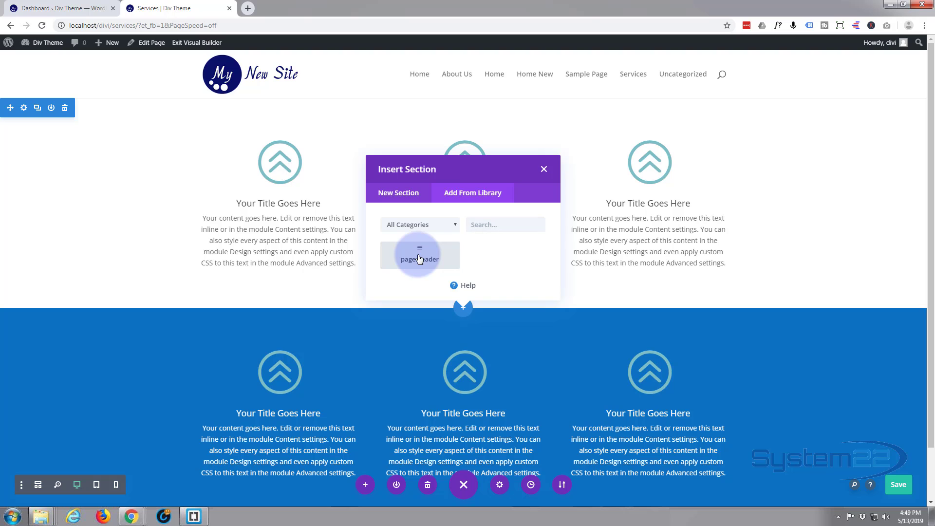
click(419, 258)
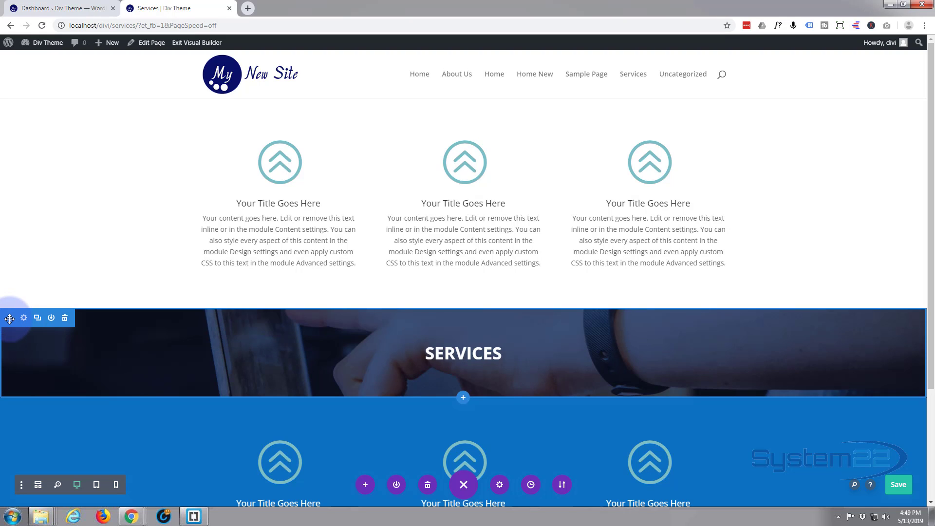
drag(10, 319, 36, 63)
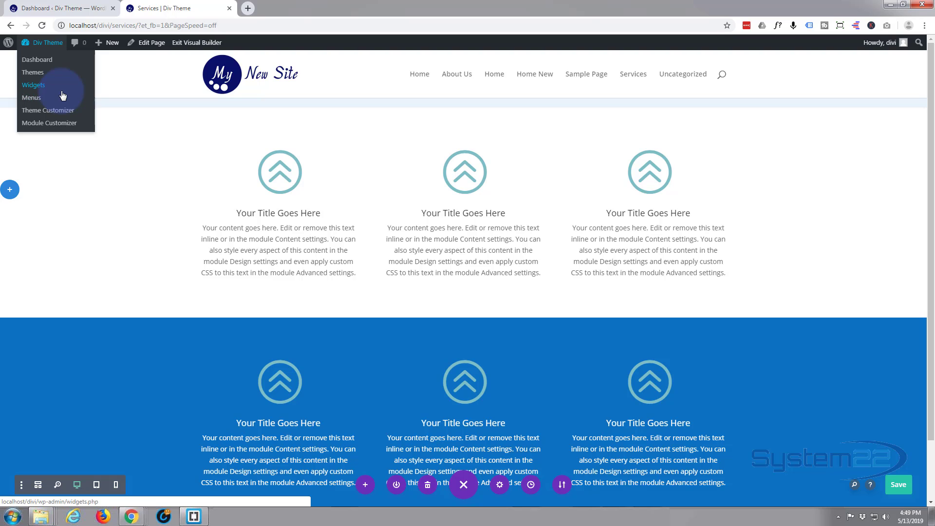
drag(62, 95, 245, 129)
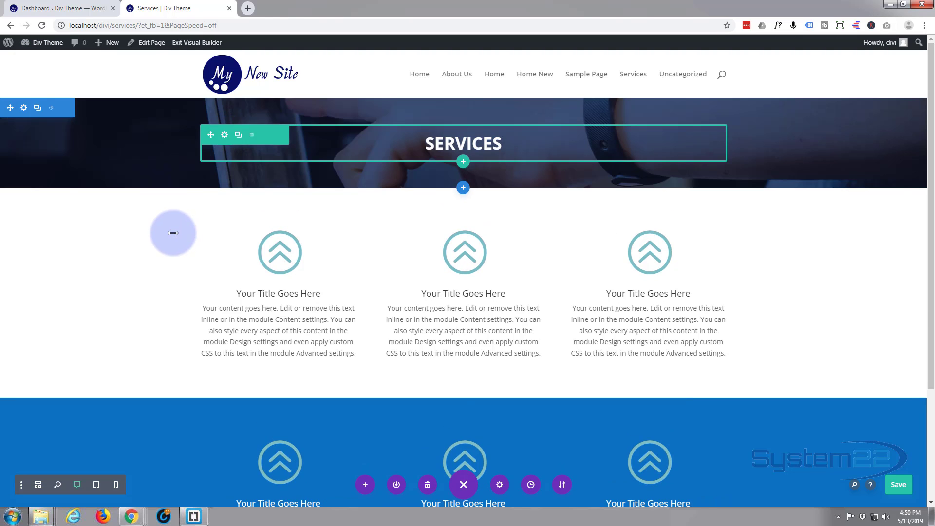
Replace the Services header section's background image with the media library photo of a hand typing on a laptop, and apply the settings.
mouse_move(173, 233)
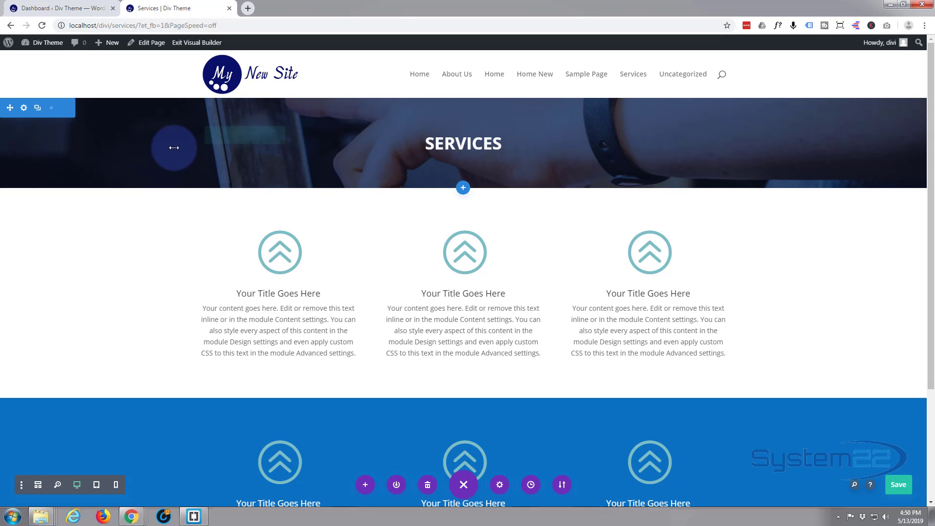
mouse_move(168, 147)
mouse_move(271, 146)
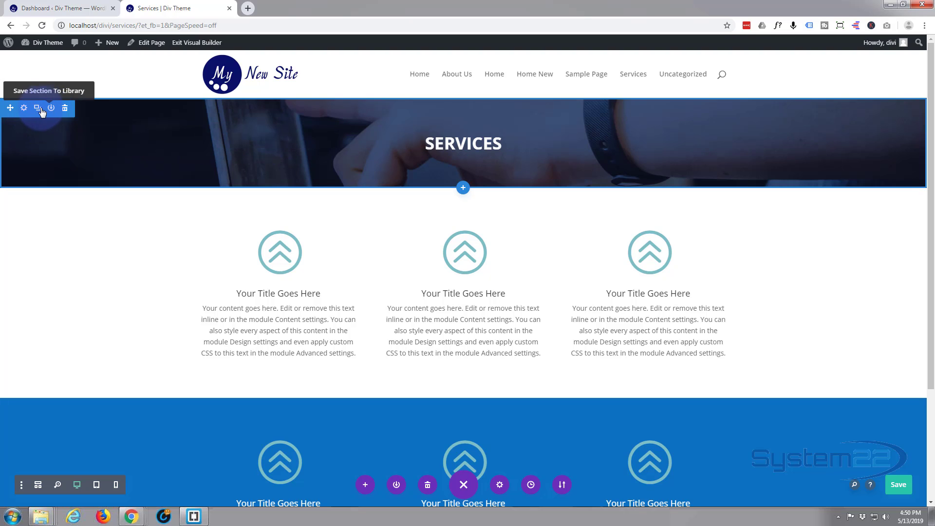
click(23, 109)
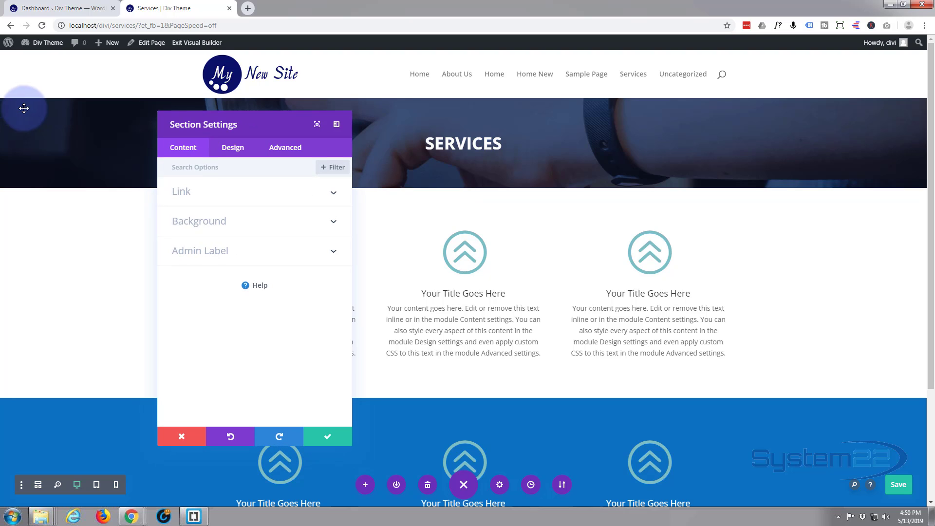
click(233, 149)
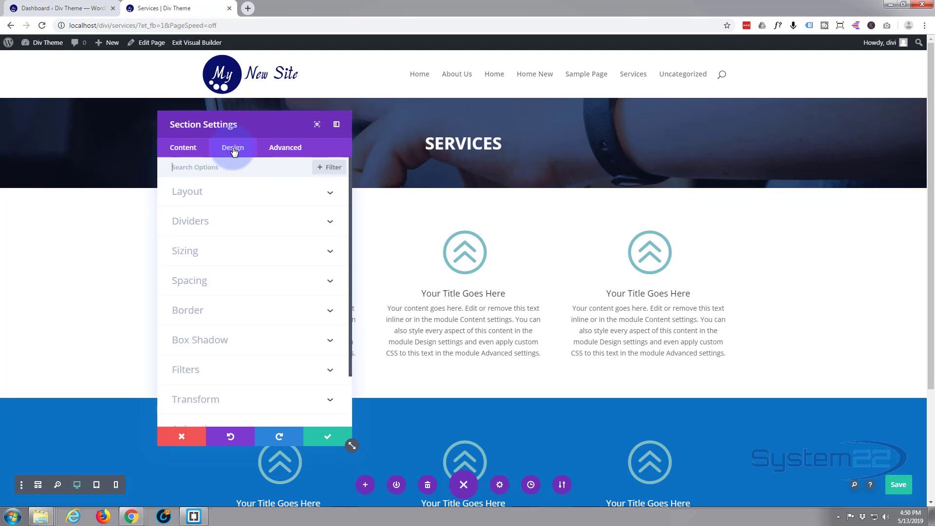
click(181, 149)
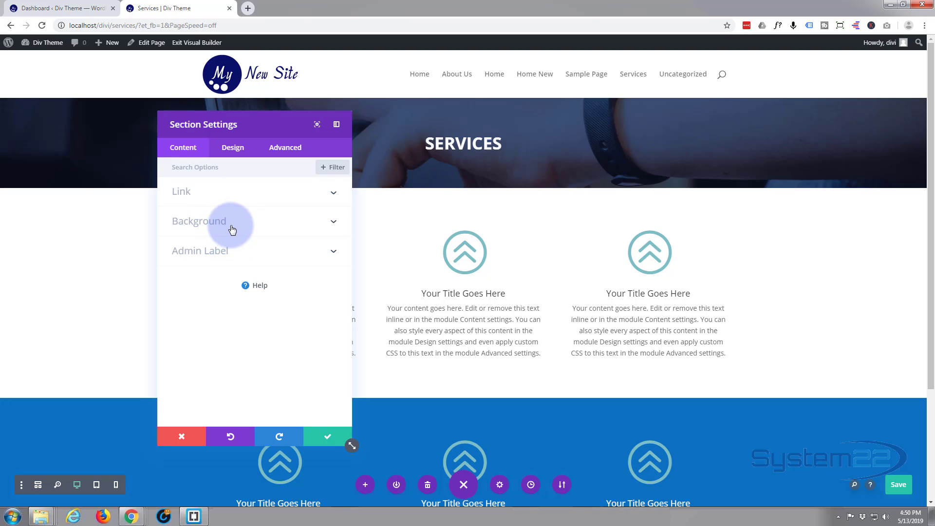
click(233, 229)
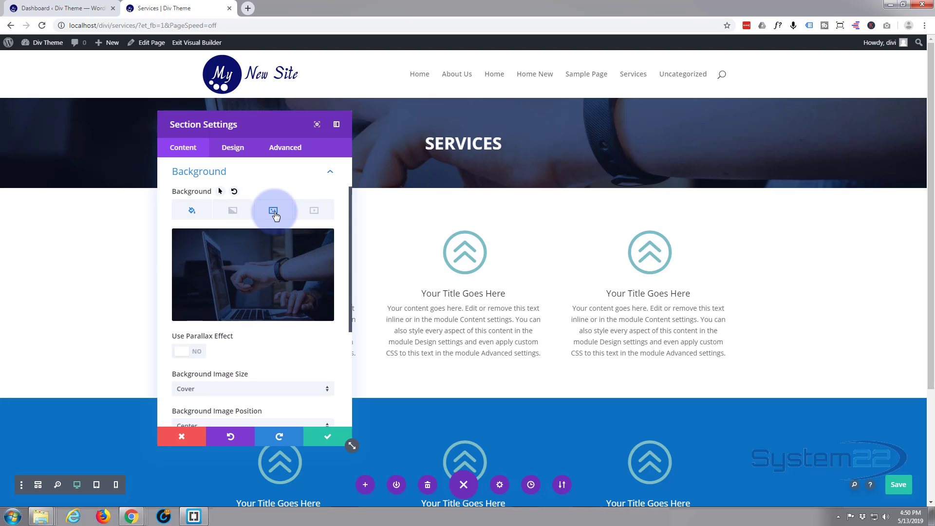
click(321, 248)
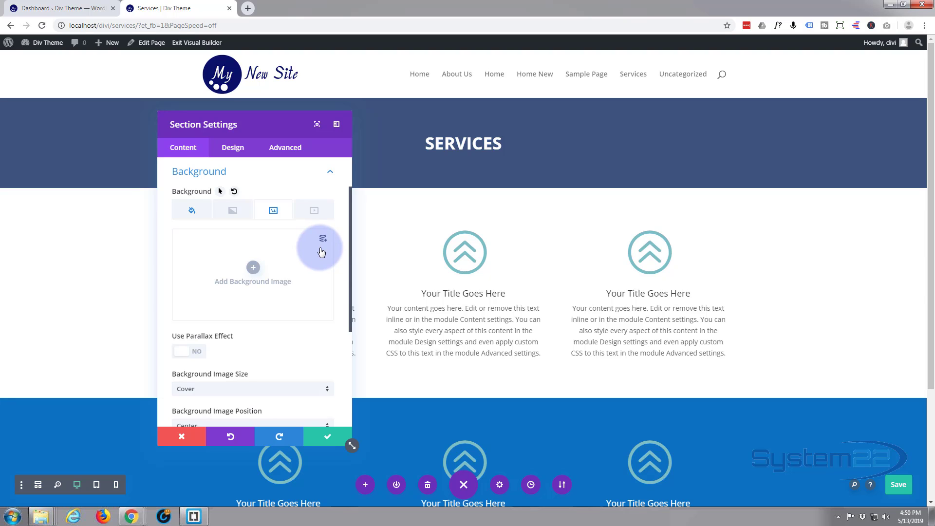
click(254, 268)
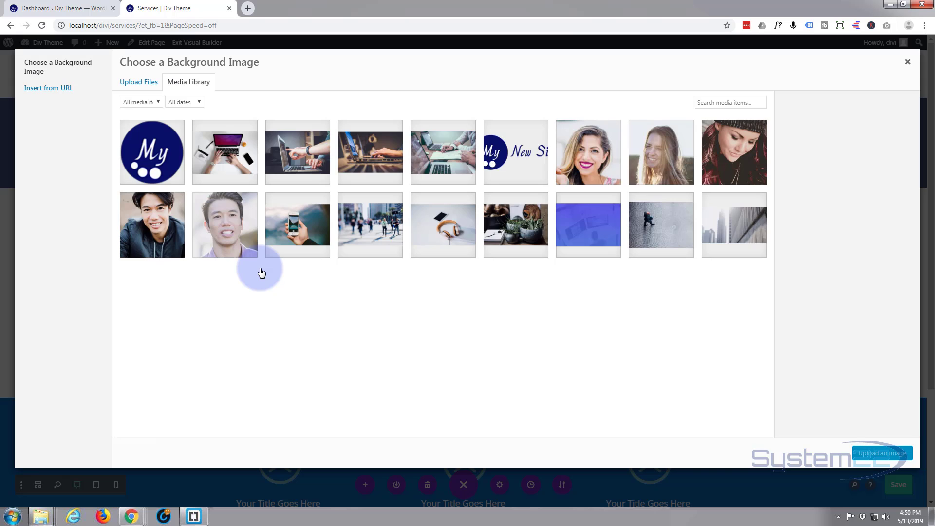
click(380, 164)
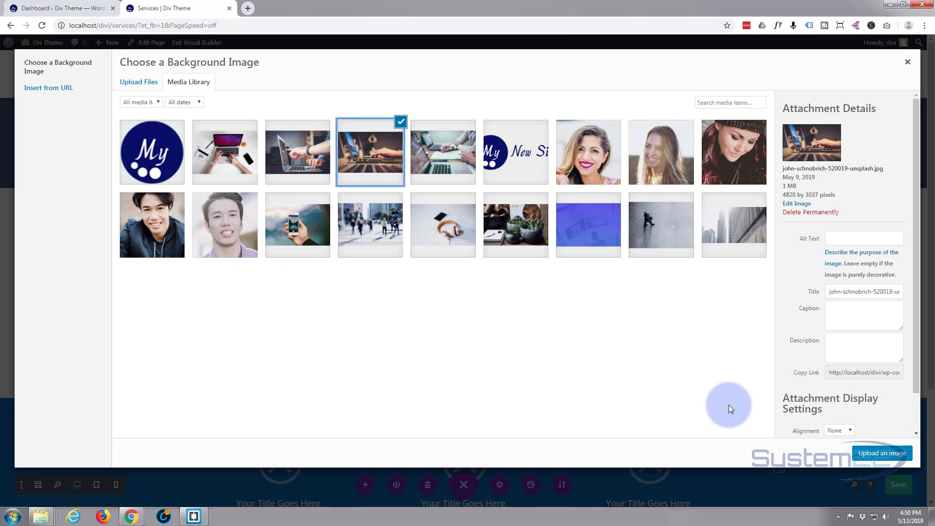
click(880, 453)
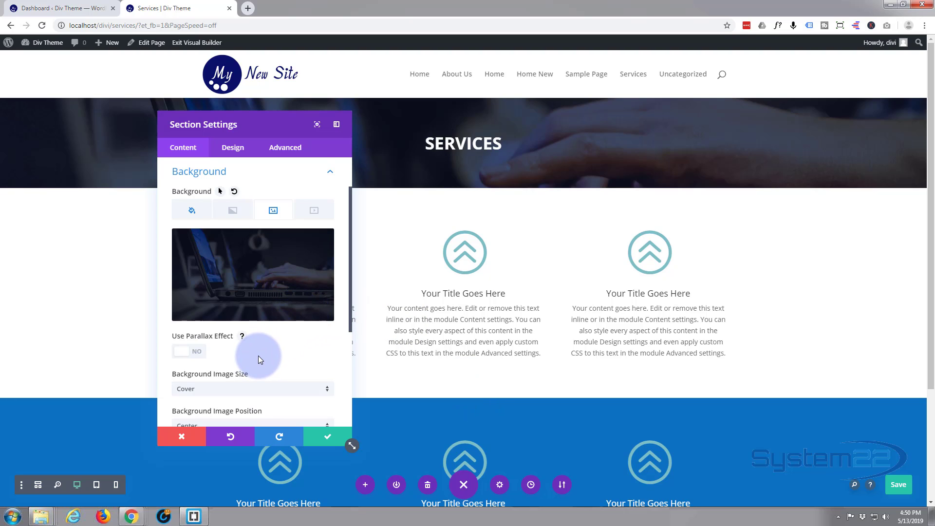
click(326, 437)
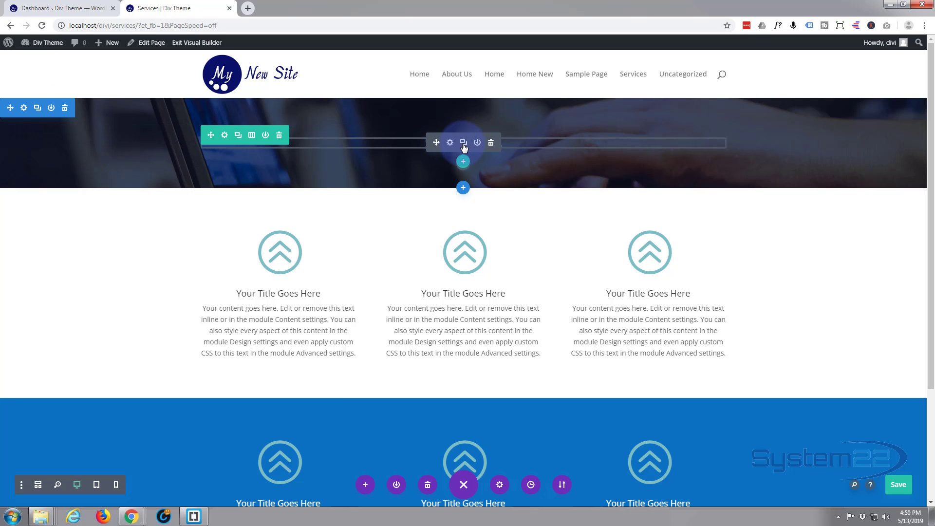
Replace the header's title text module with the saved "title module" from the library, and save the Services page.
click(491, 143)
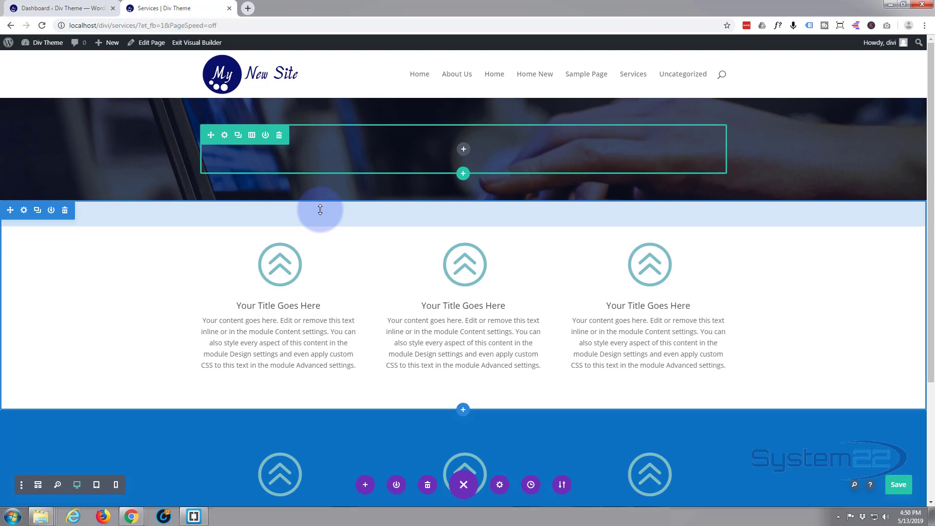
click(464, 150)
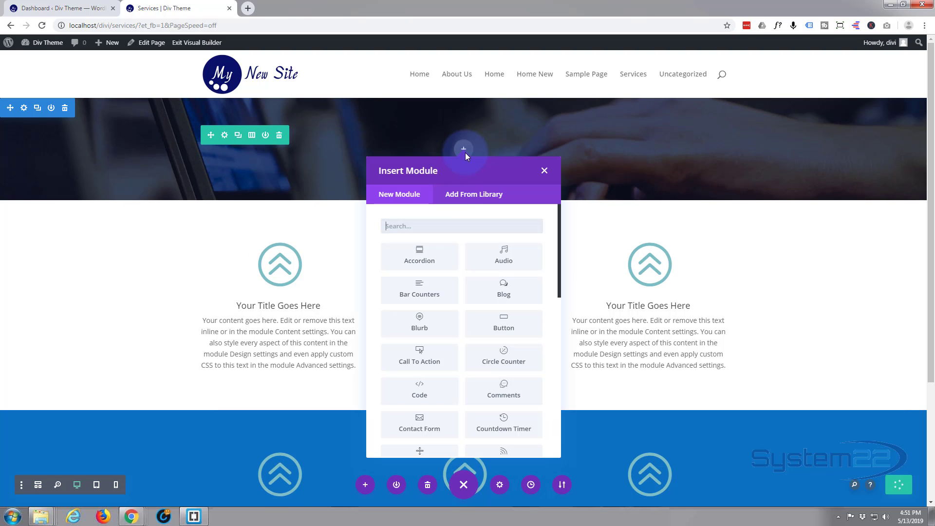
click(471, 195)
click(419, 256)
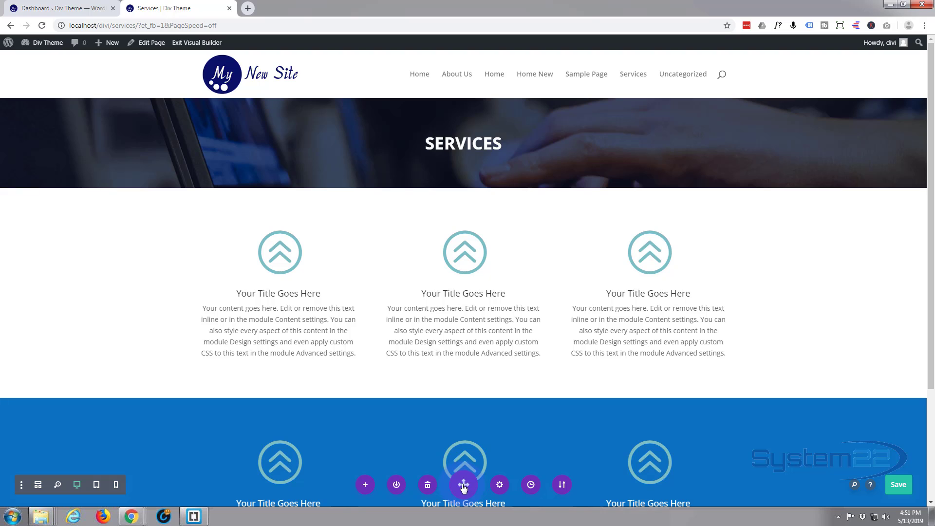
click(900, 485)
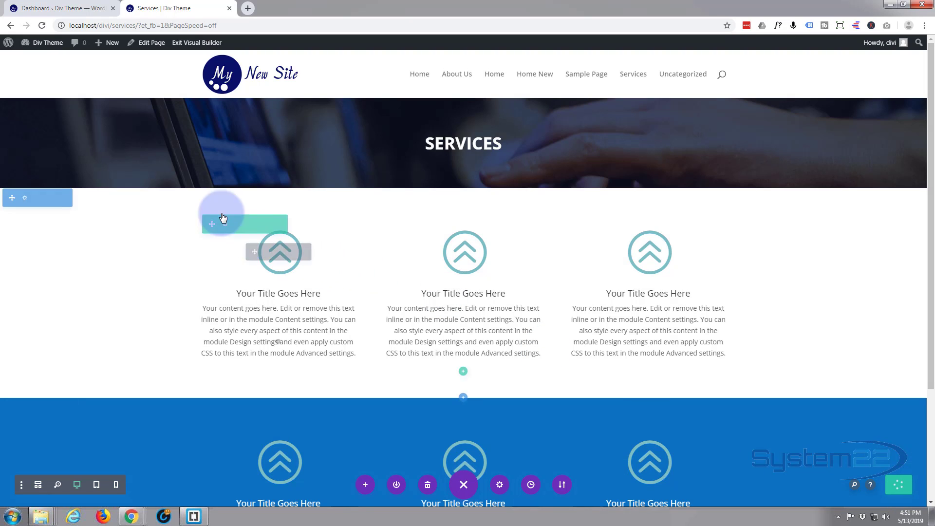